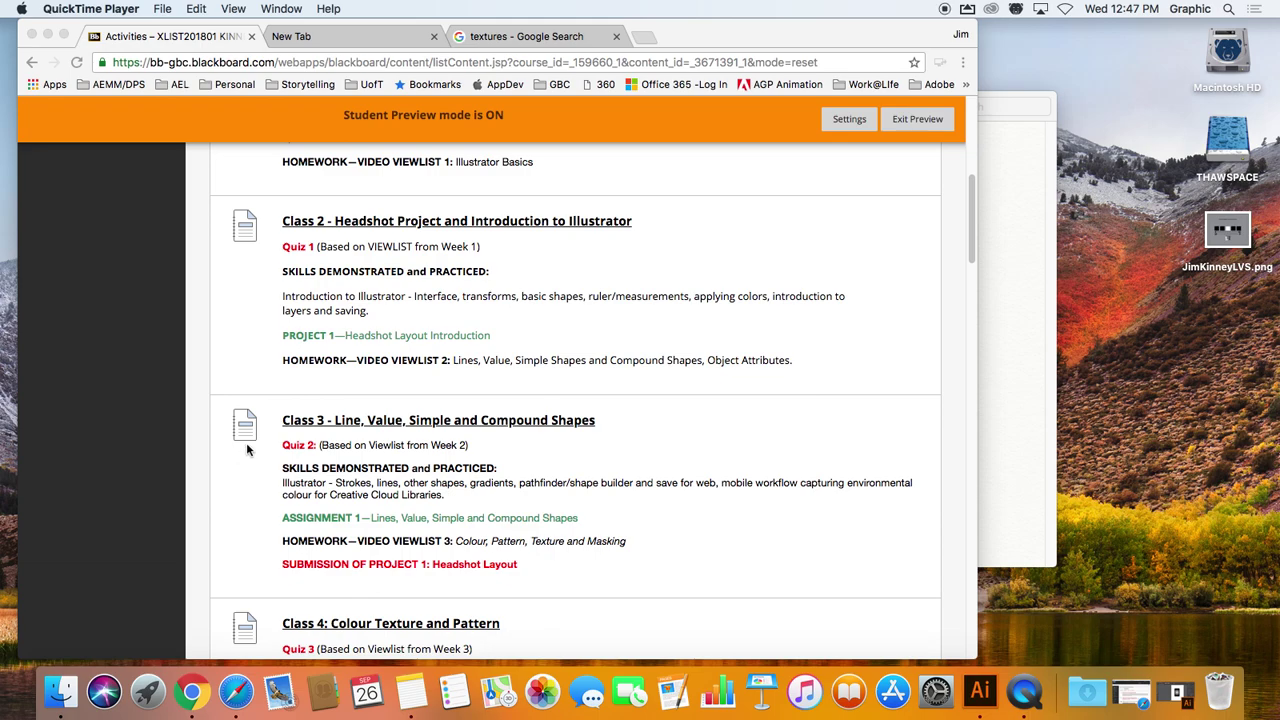
Step: Open the in-class Line, Value, Simple and Compound Shapes assignment from the Class 3 activities
left_click(365, 428)
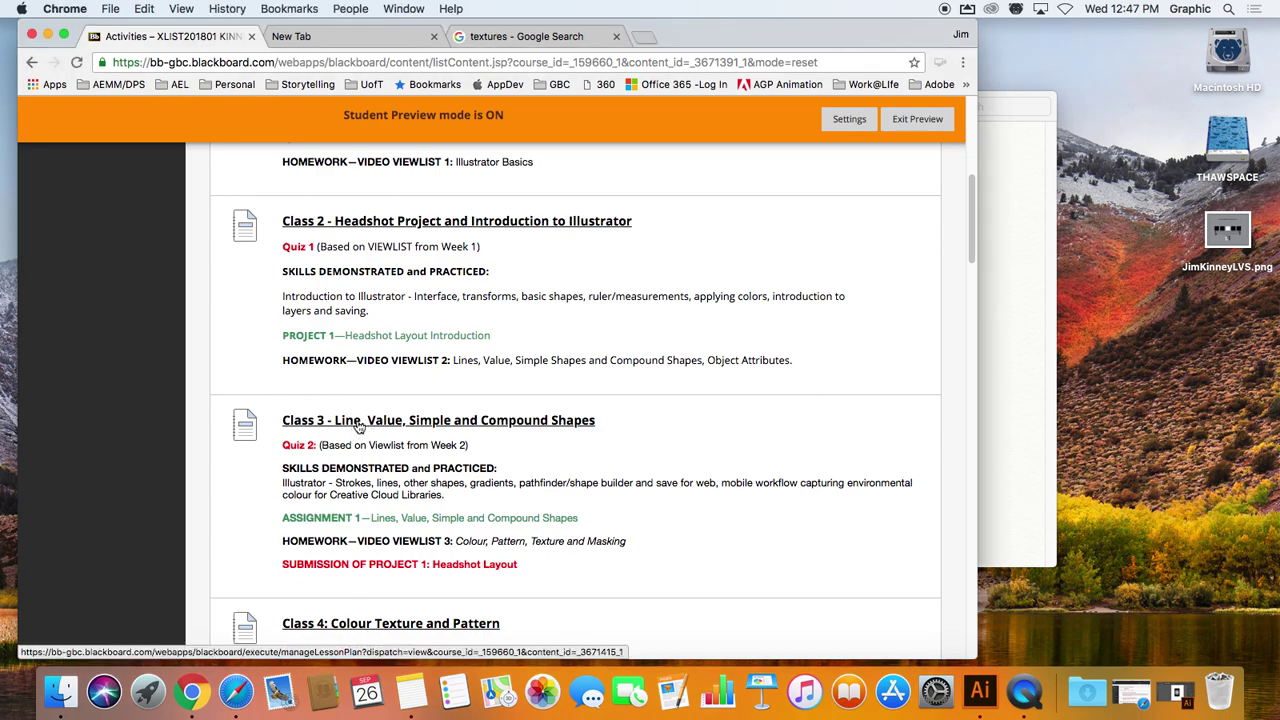
left_click(358, 427)
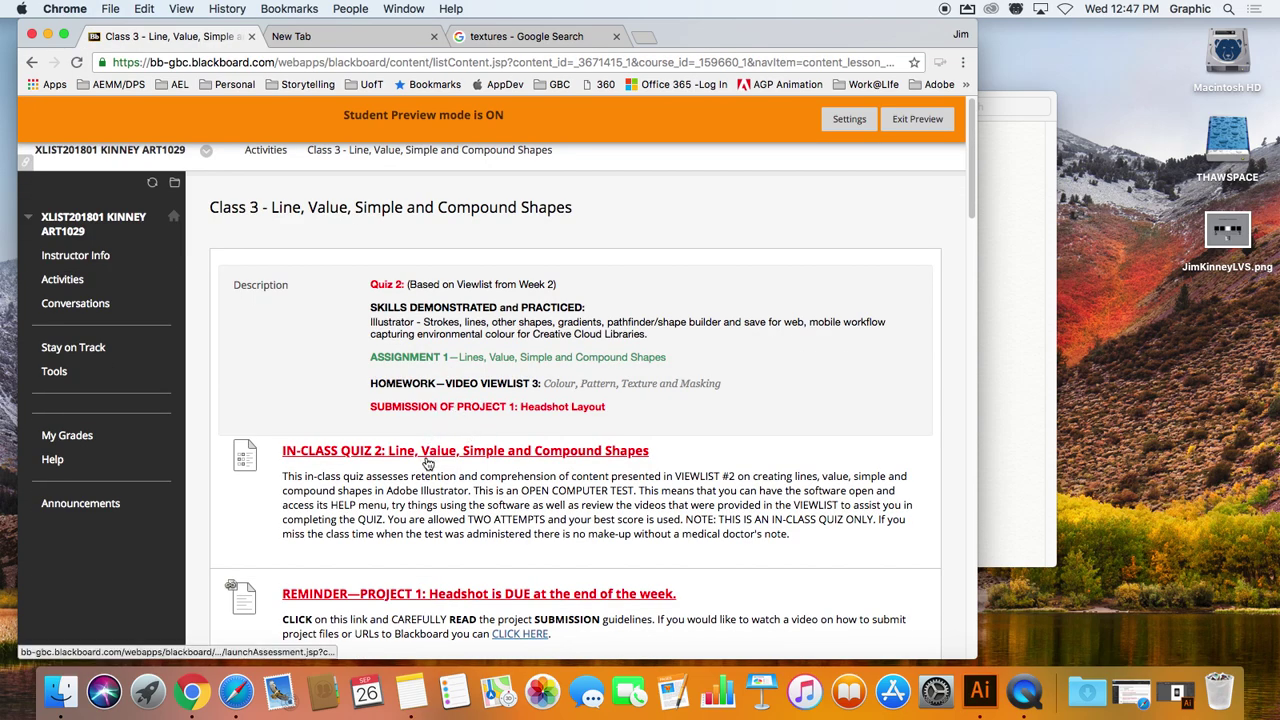
scroll(415, 460, "down", 5)
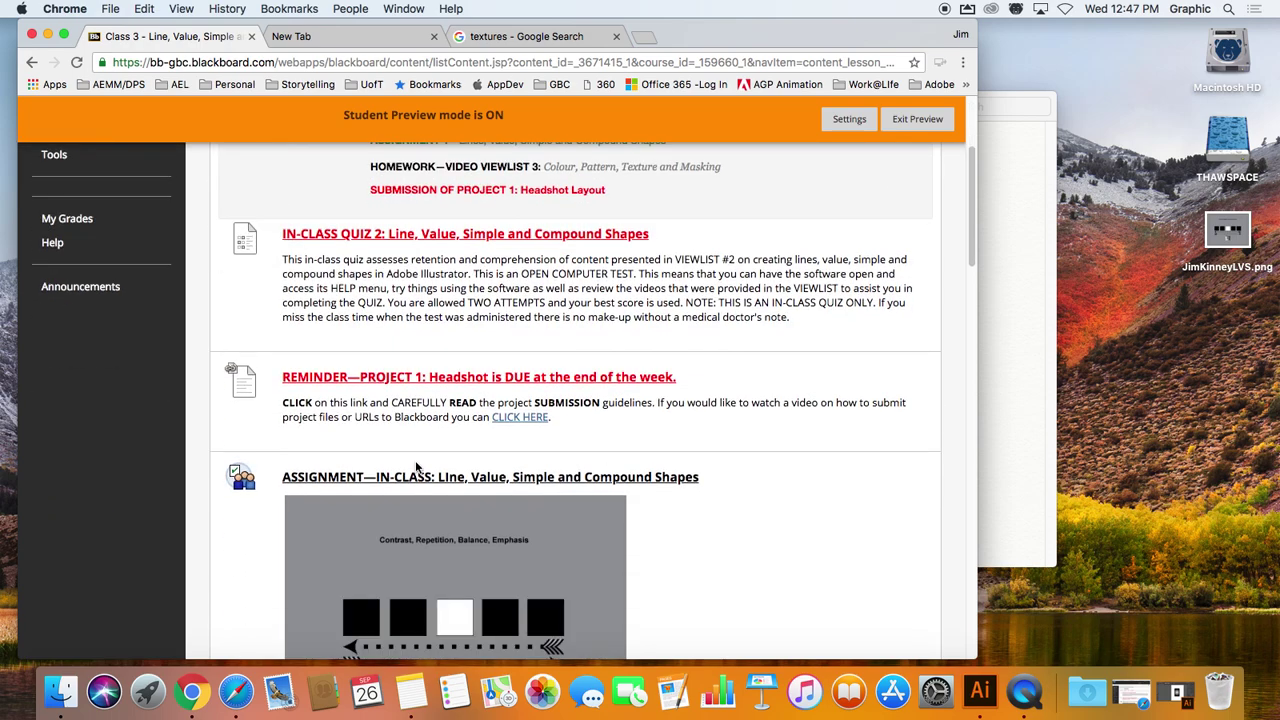
scroll(415, 460, "down", 4)
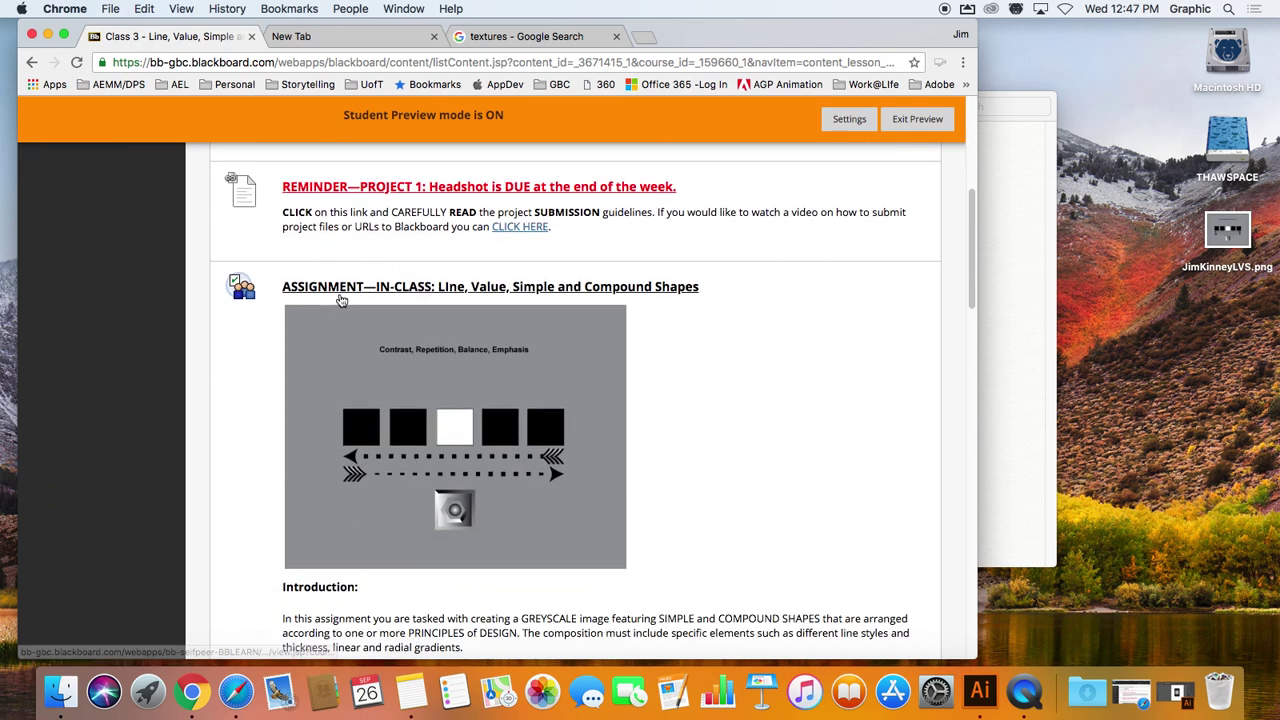
left_click(552, 290)
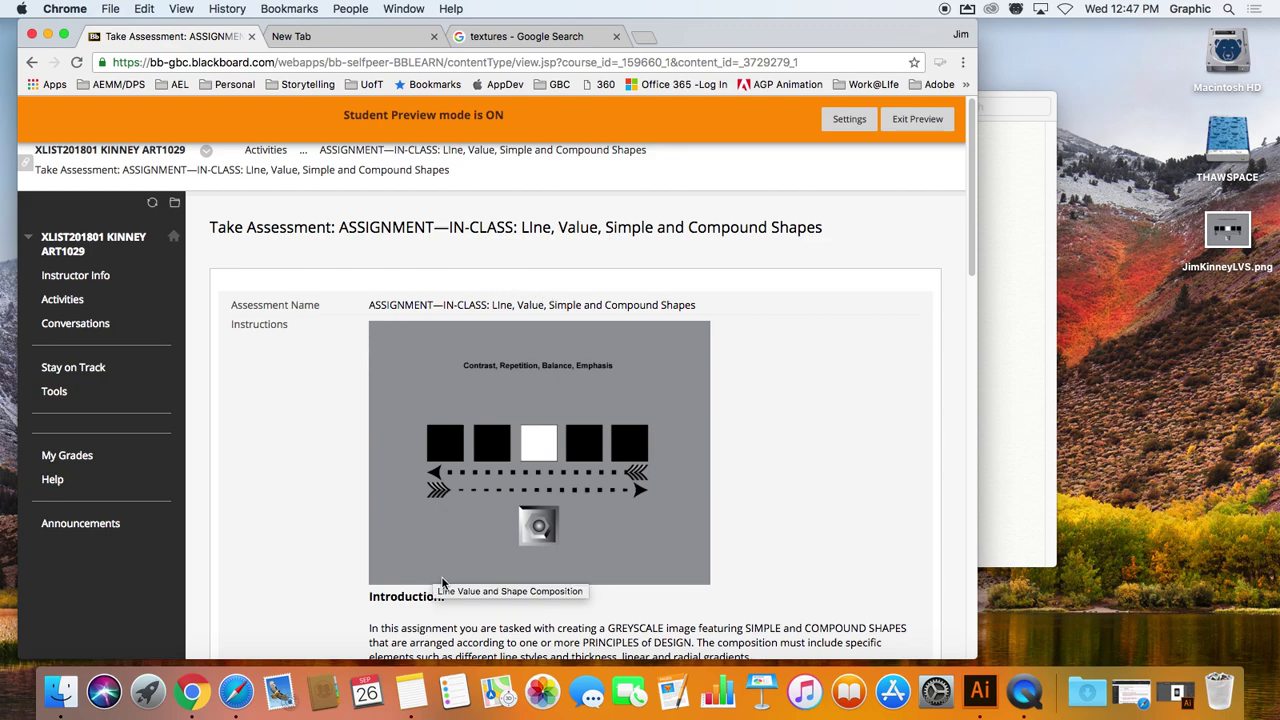
Step: Review the assignment's project specifications, student samples, submission and evaluation dates, and the Question 1 layout and typography criteria
scroll(435, 573, "down", 10)
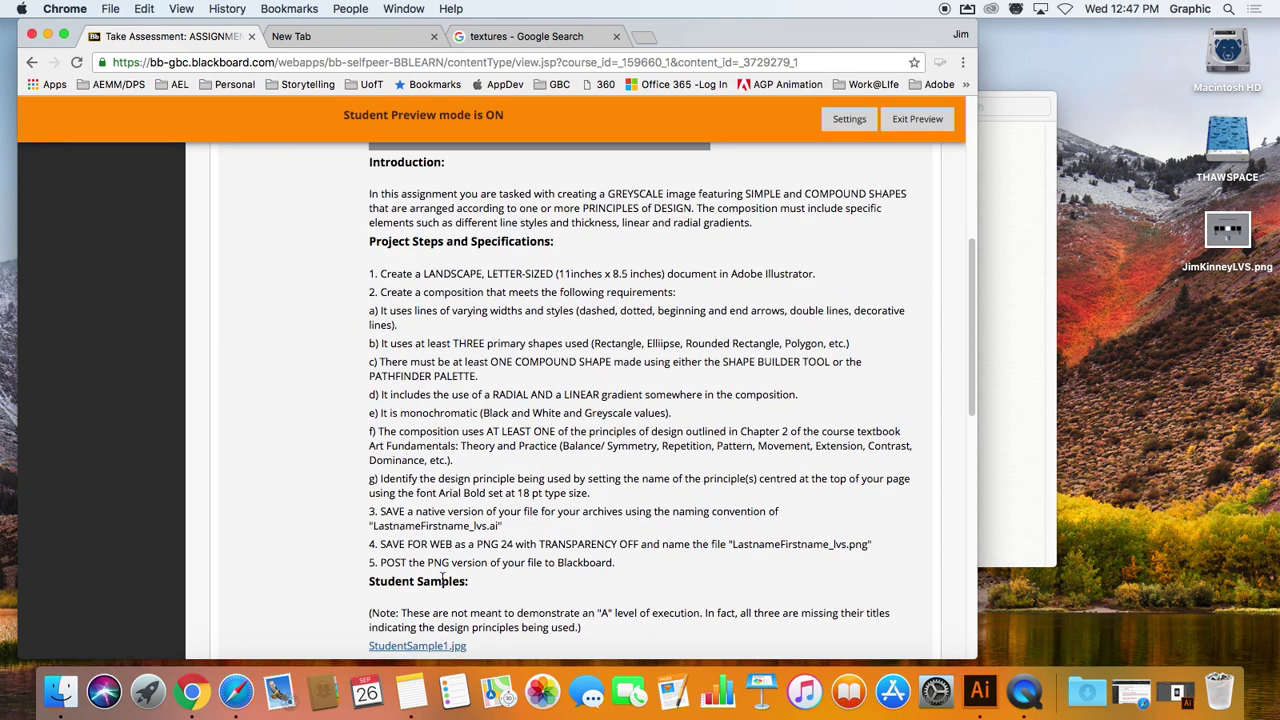
scroll(442, 578, "down", 3)
scroll(443, 583, "down", 3)
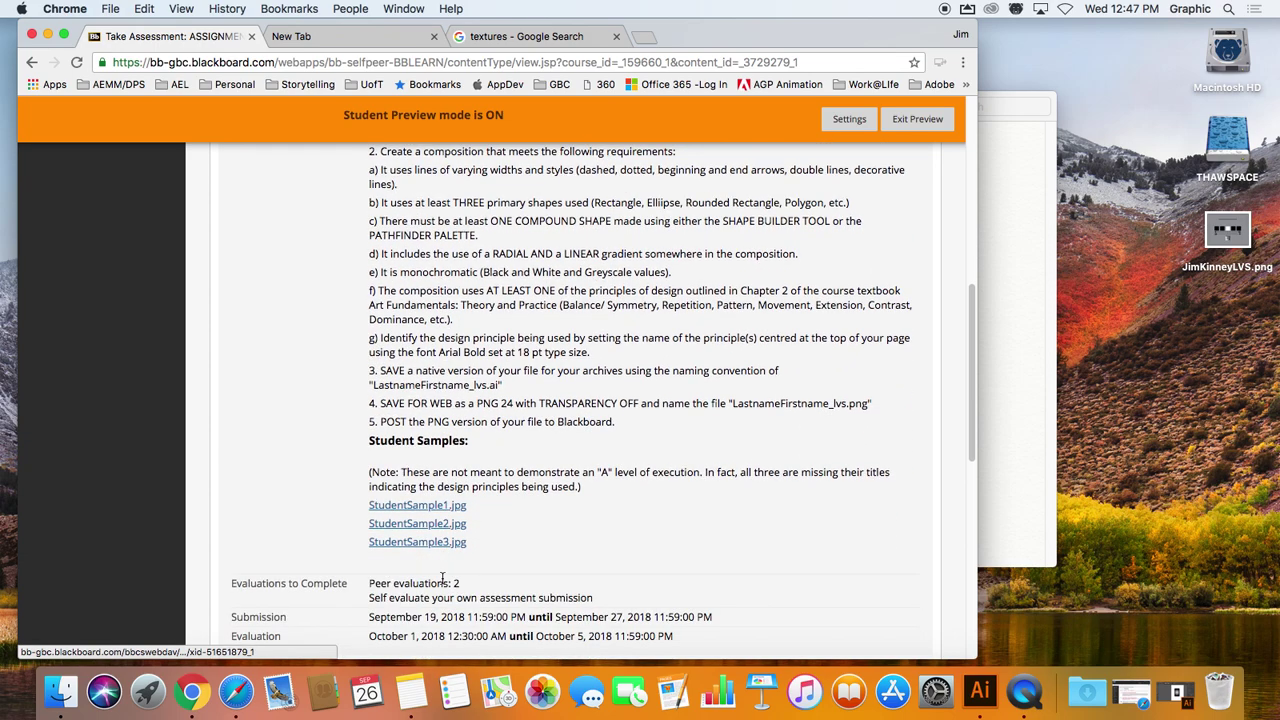
scroll(523, 556, "down", 9)
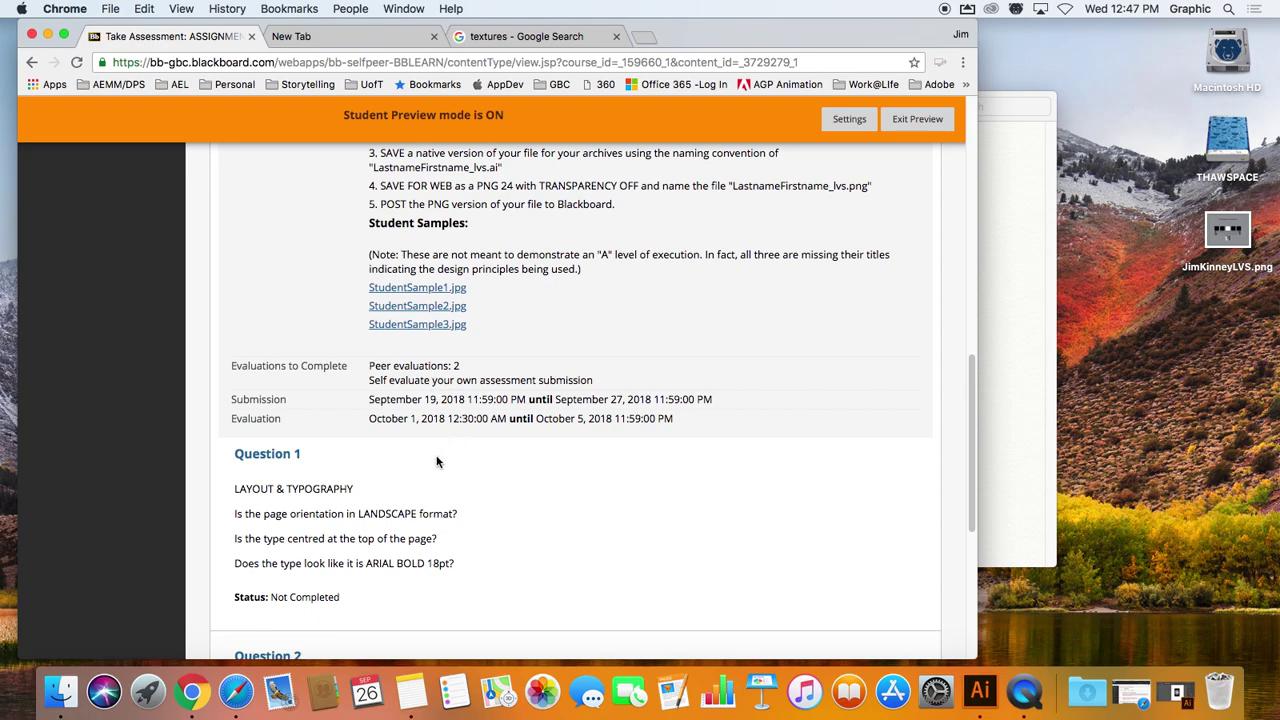
scroll(323, 531, "down", 2)
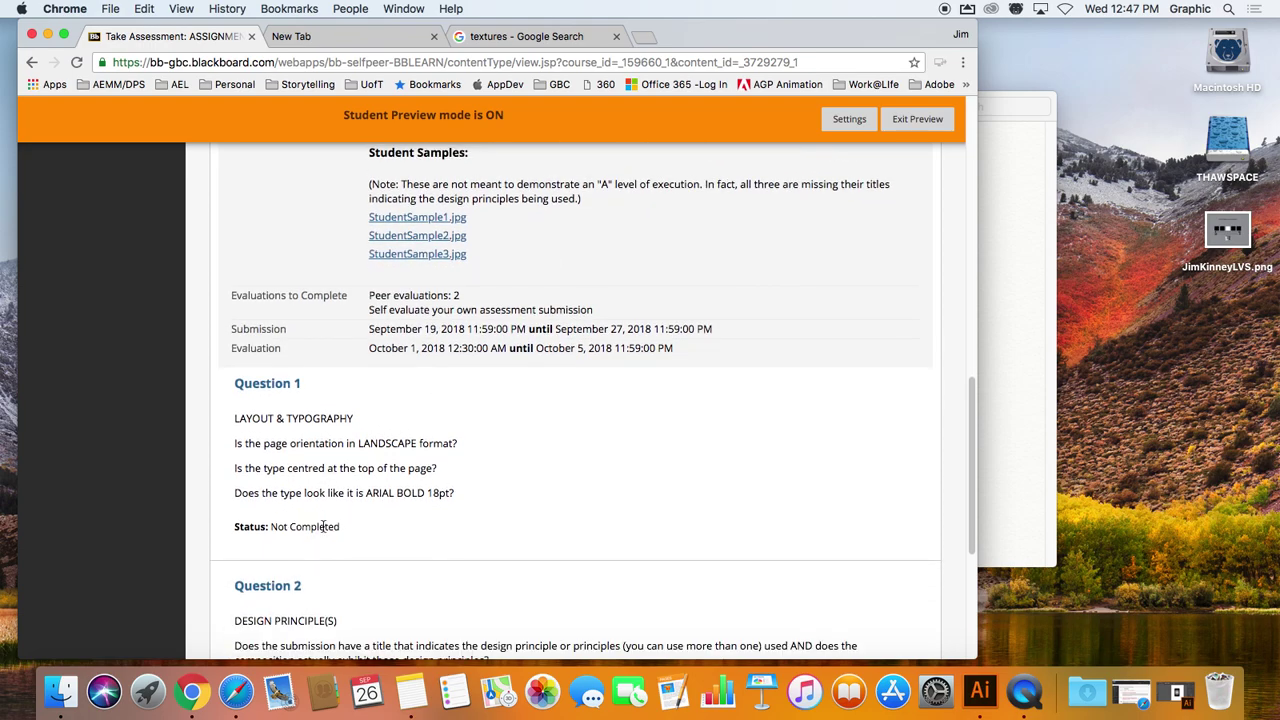
Step: Move the composition's PNG file to an open spot on the desktop, closer to the browser window
left_click_drag(1230, 230, 1145, 294)
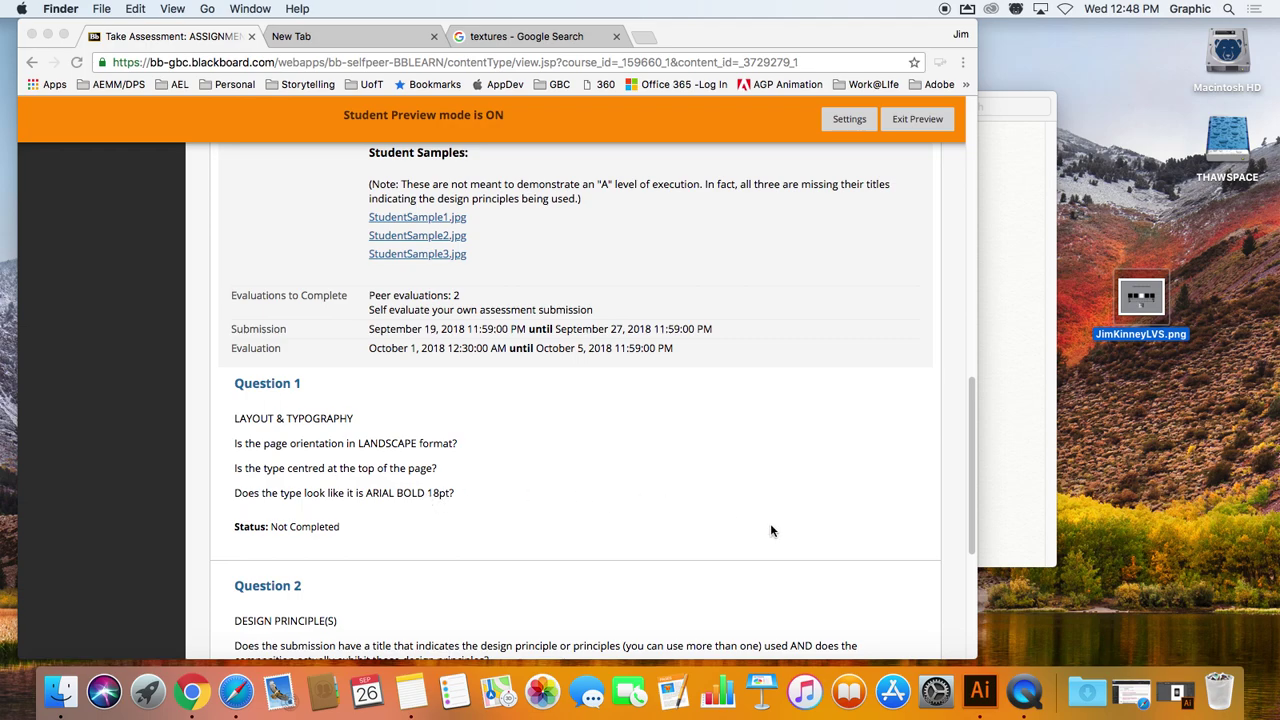
Step: Switch to Illustrator and delete the selected rounded rectangle with the radial gradient from the artboard
left_click(979, 690)
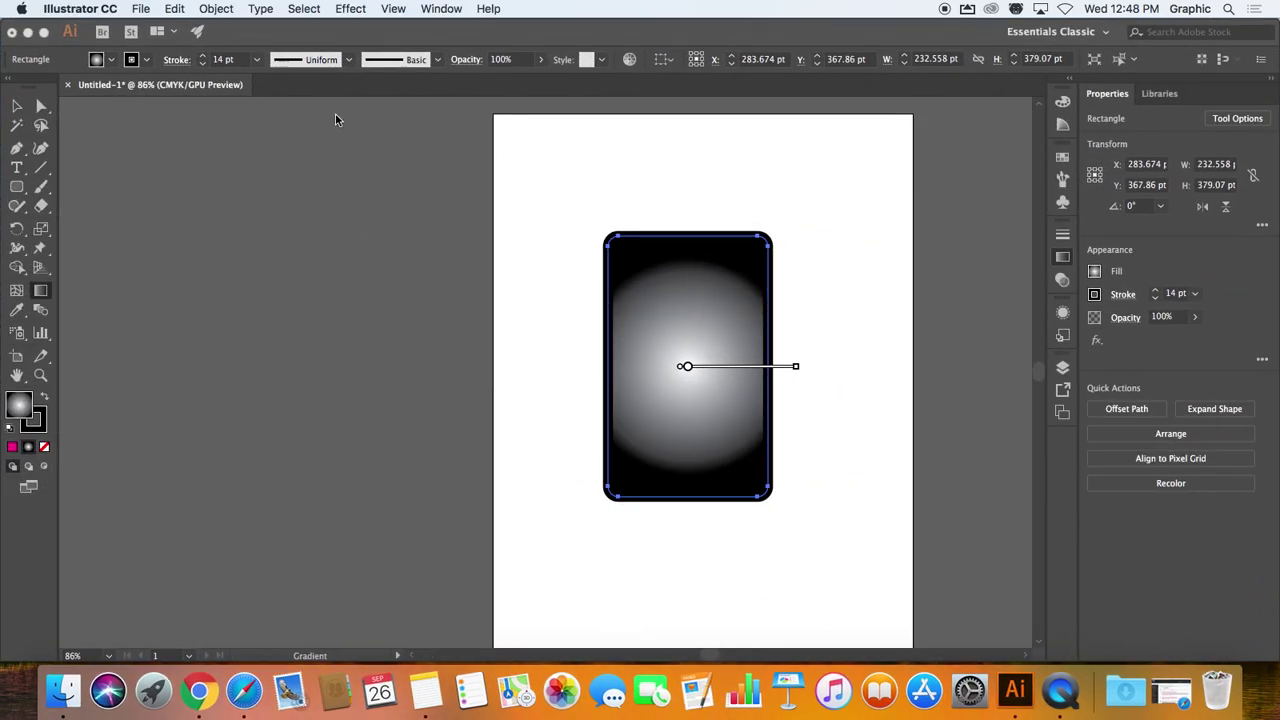
key("Delete")
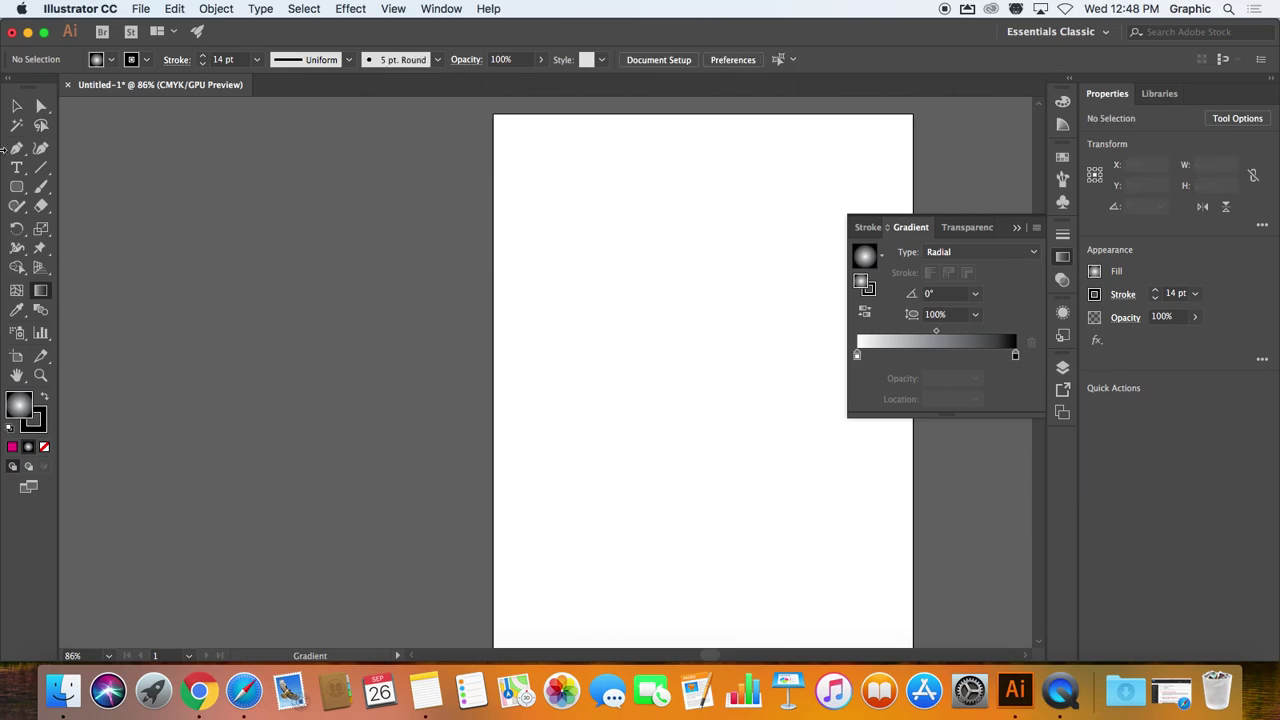
Step: Resize the artboard to landscape letter, 11 in wide by 8.5 in high, and leave artboard editing
left_click(15, 168)
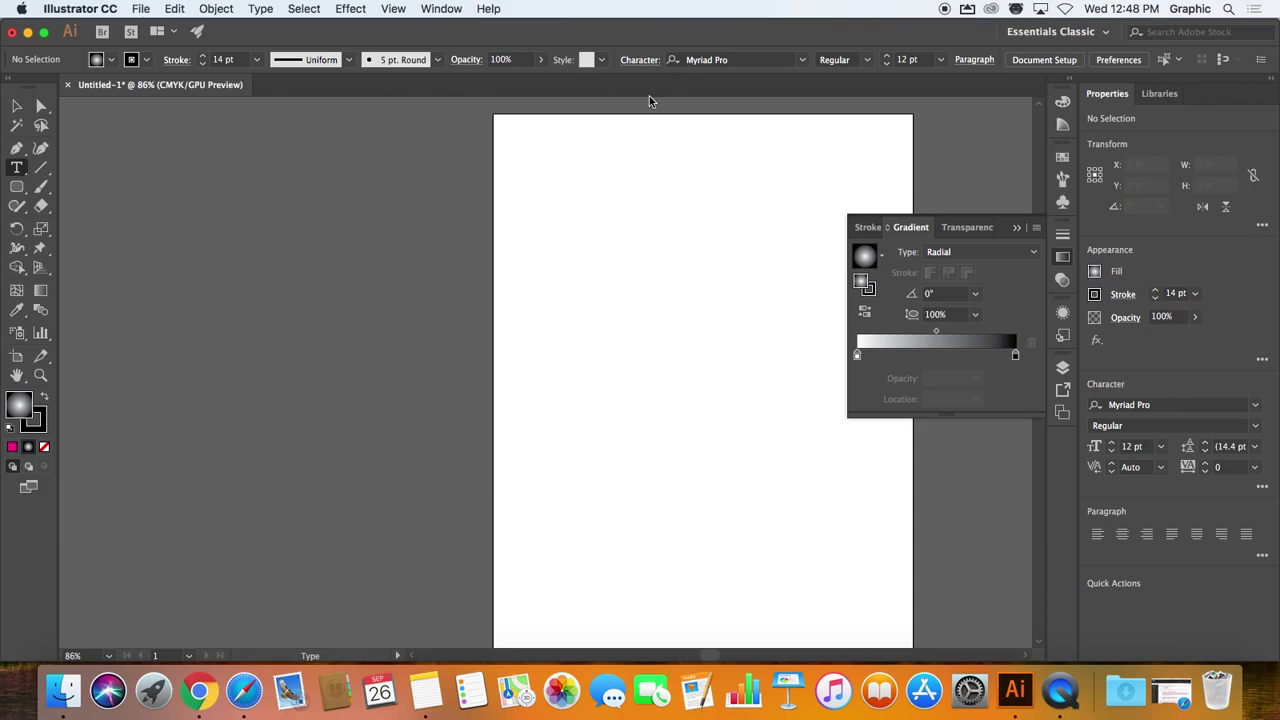
left_click(1025, 62)
left_click(790, 216)
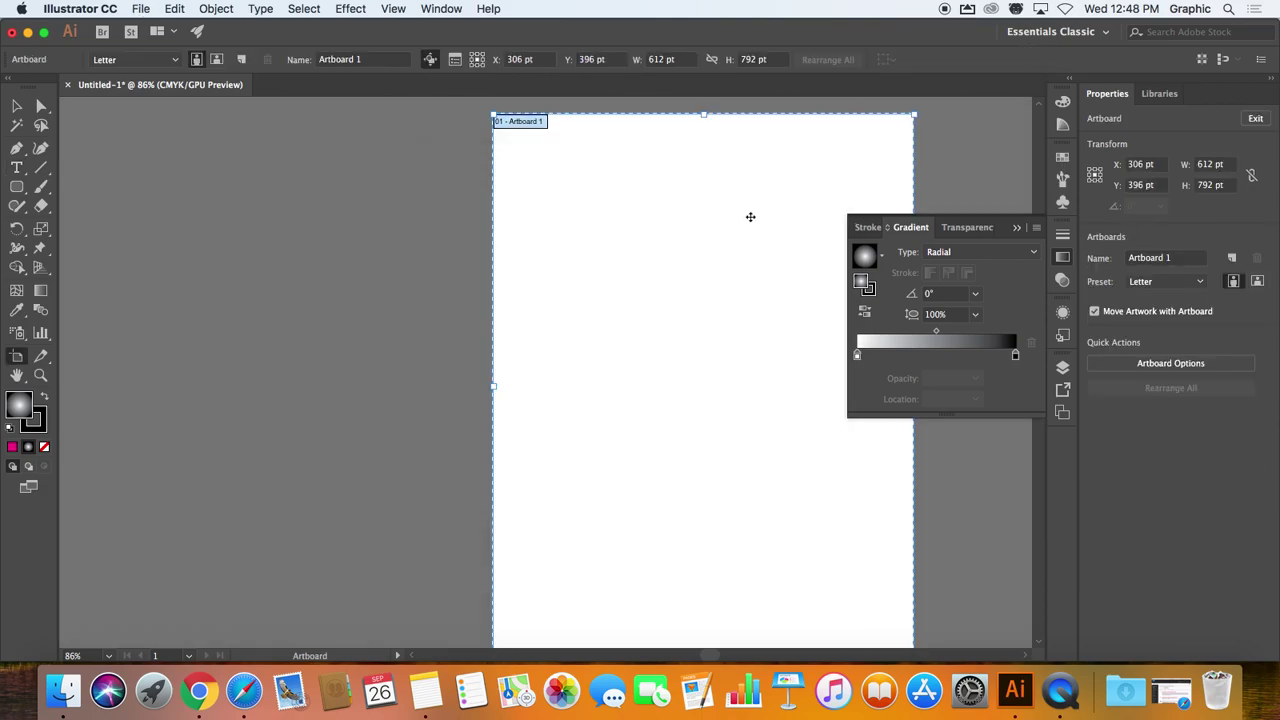
left_click(662, 60)
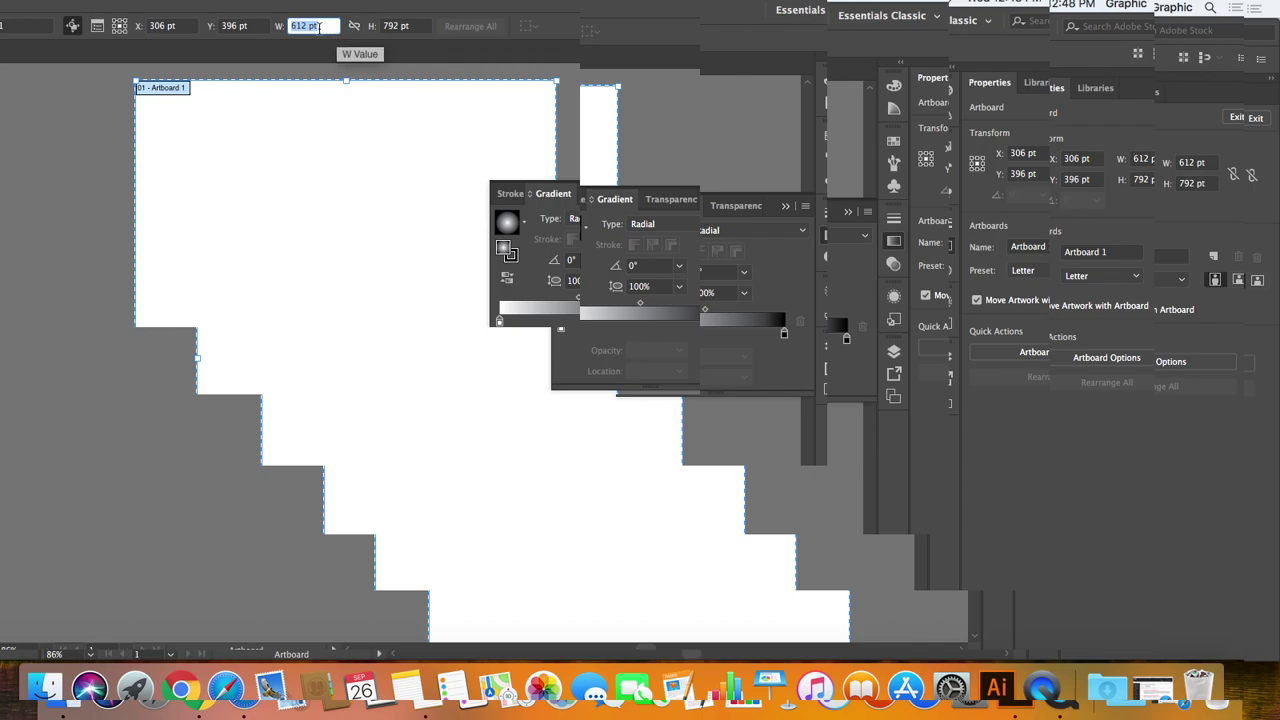
type("11in")
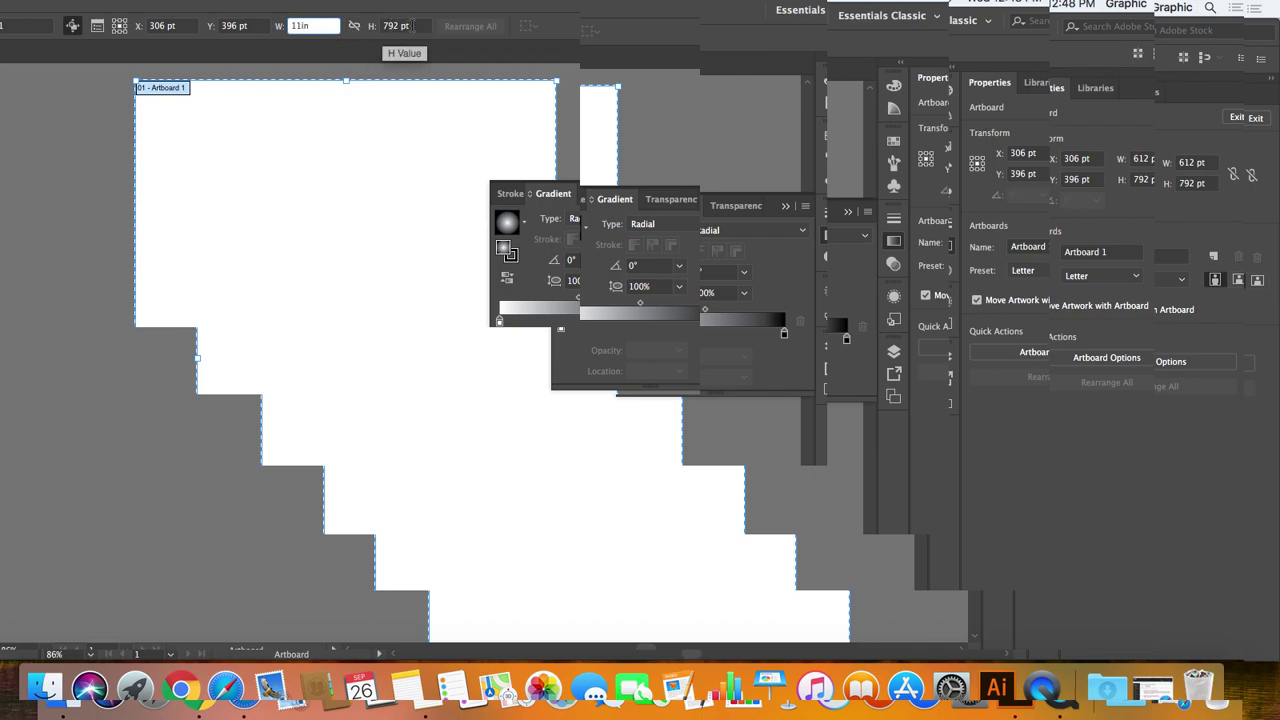
key("Tab")
type("8")
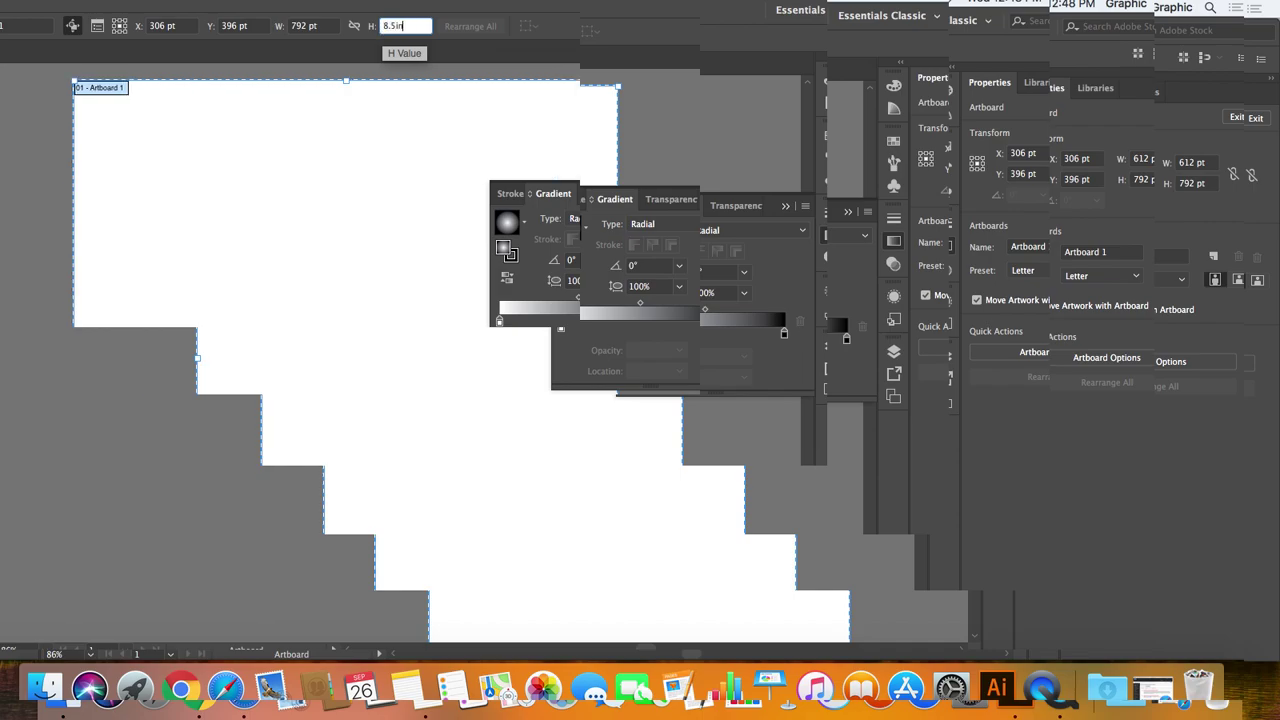
key("Return")
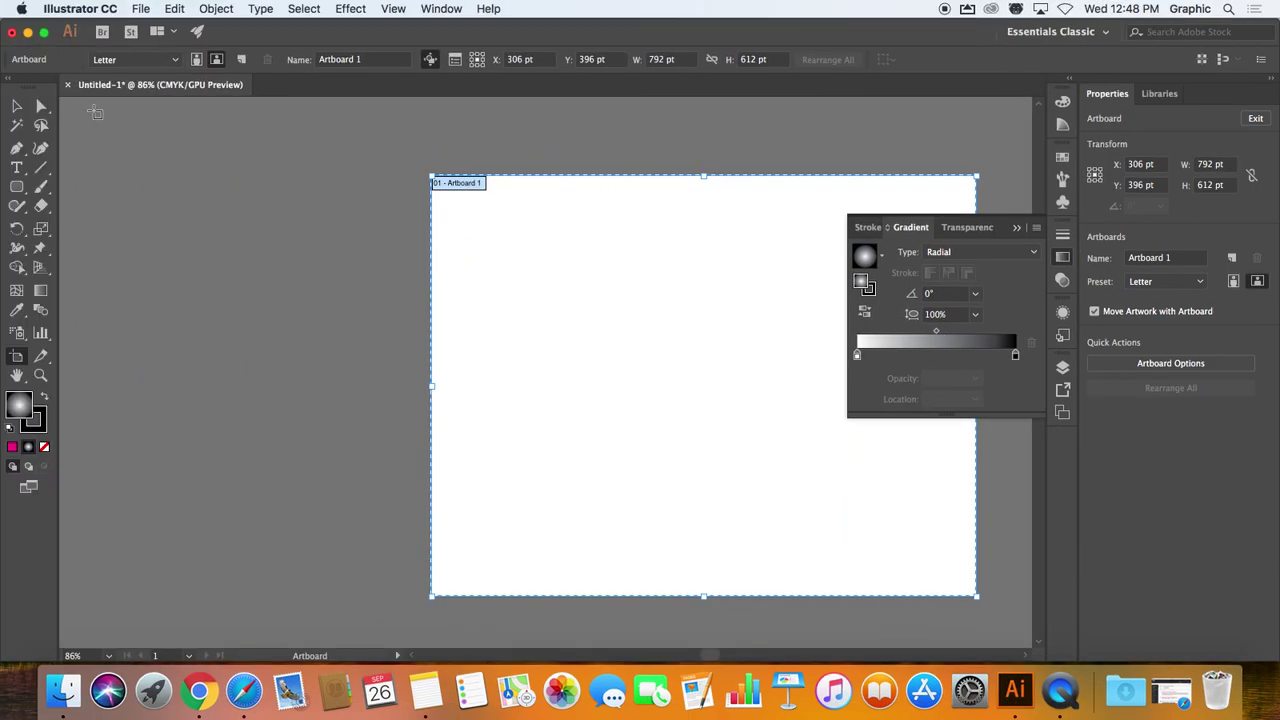
left_click(16, 106)
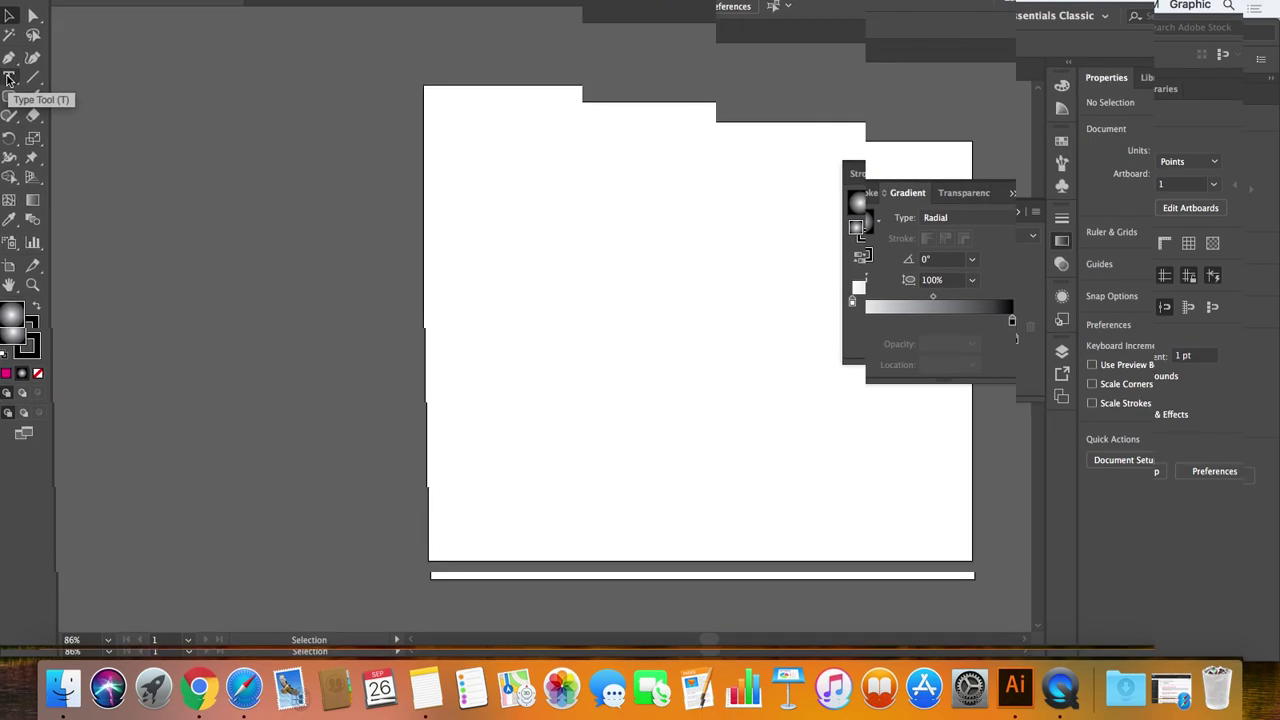
Step: Place a line of text near the top of the artboard and format it in Arial Bold at 18 pt
left_click(8, 78)
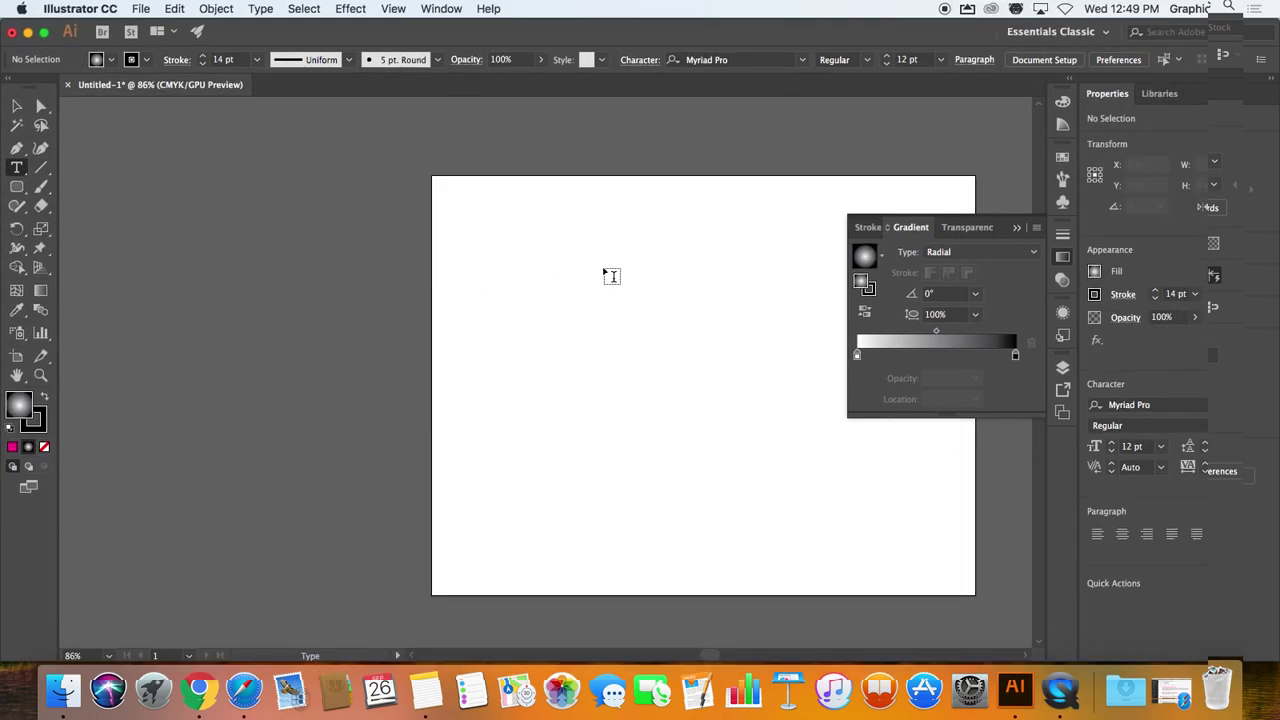
left_click(705, 222)
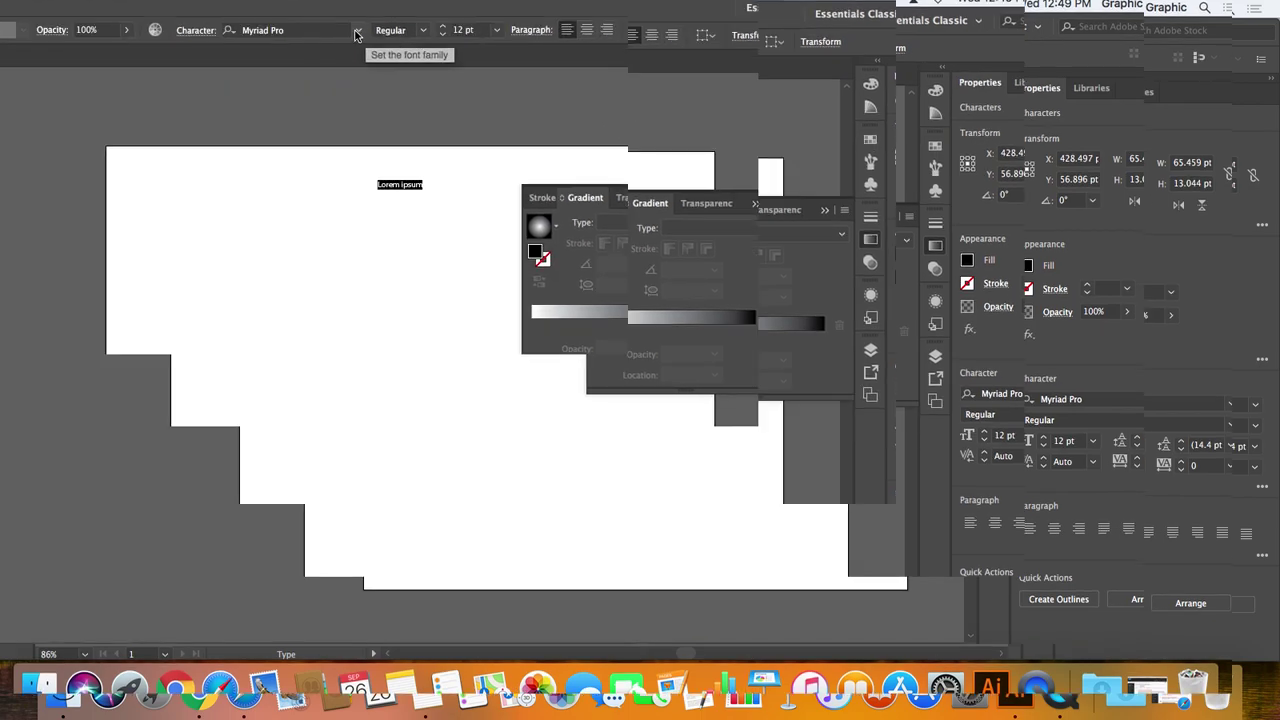
left_click(356, 32)
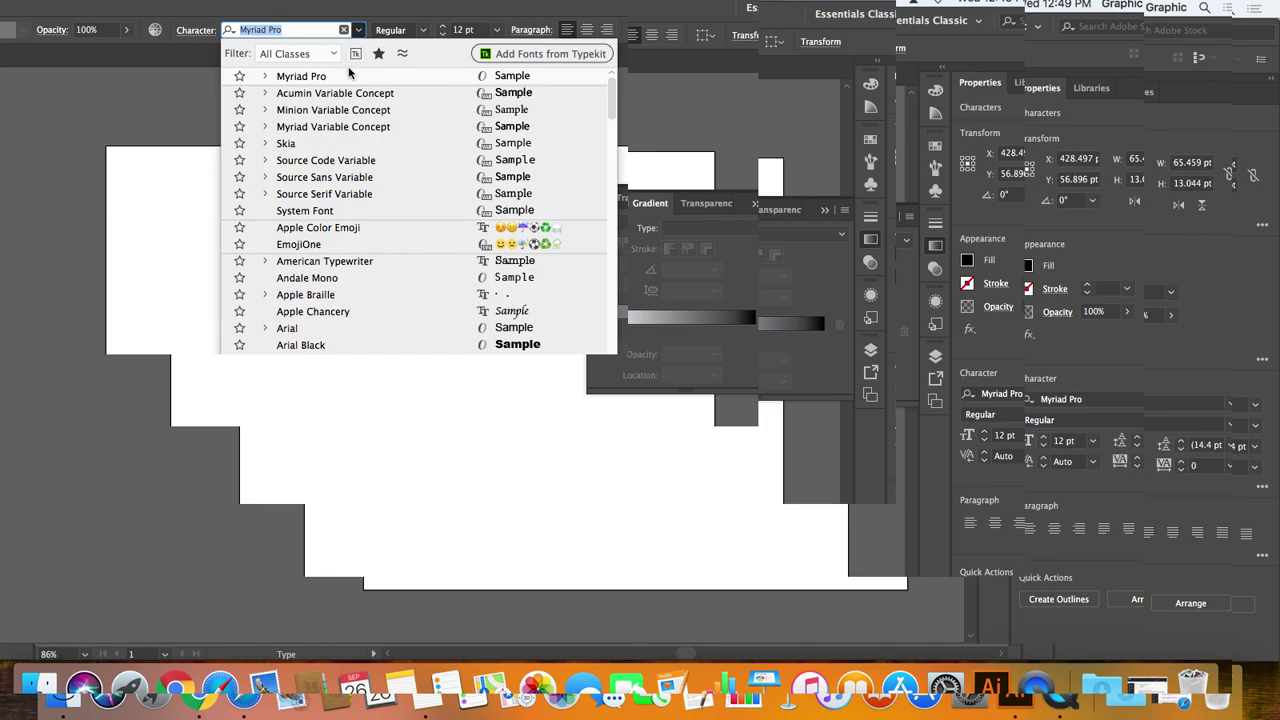
scroll(345, 126, "down", 10)
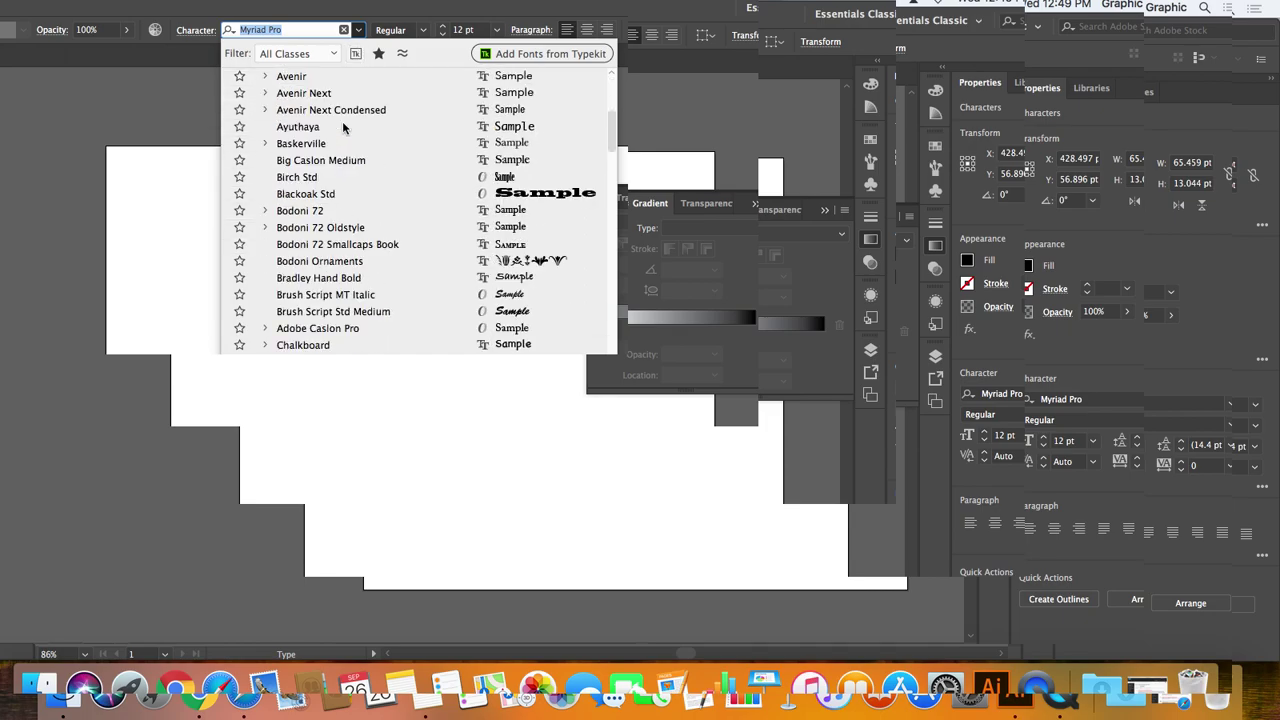
scroll(298, 117, "up", 5)
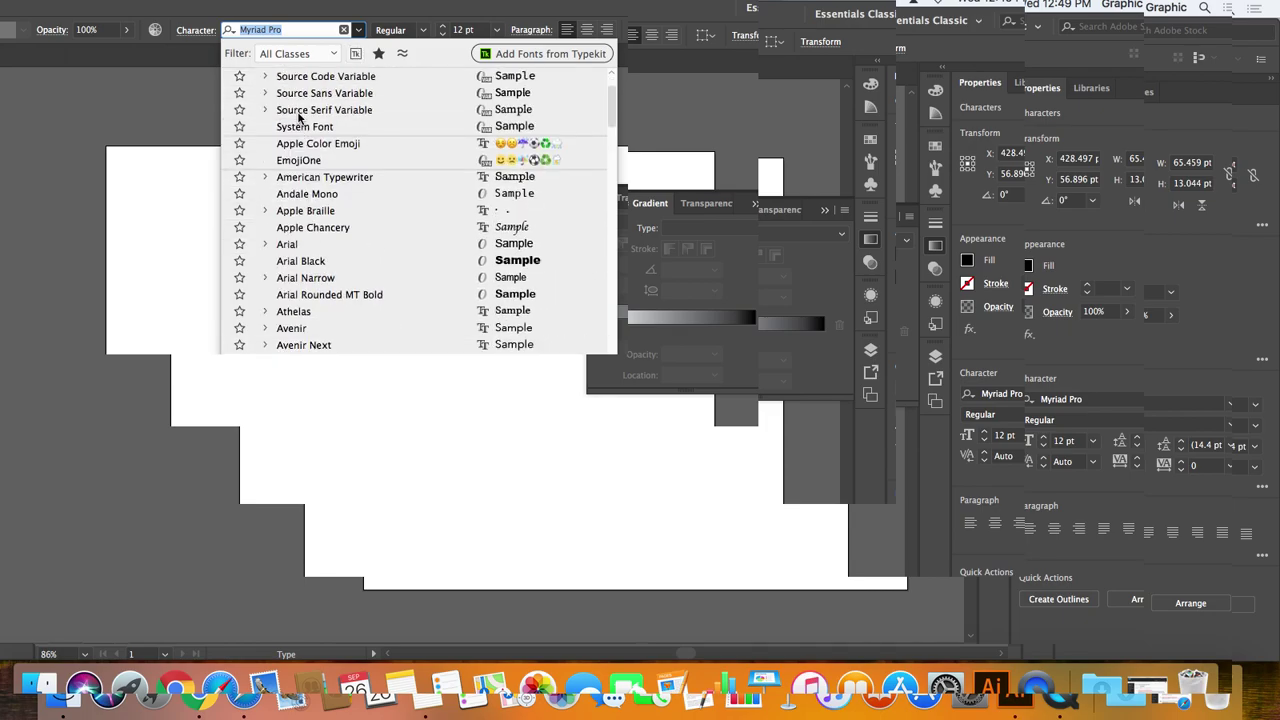
left_click(287, 246)
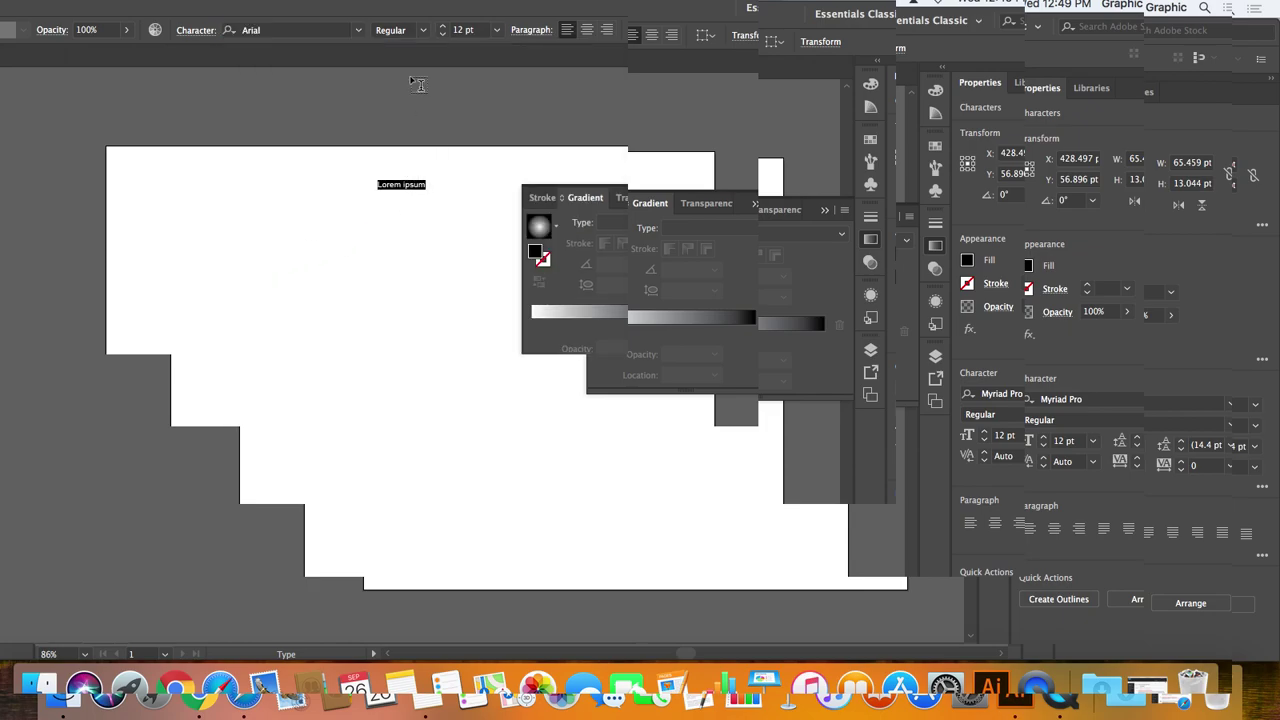
left_click(423, 31)
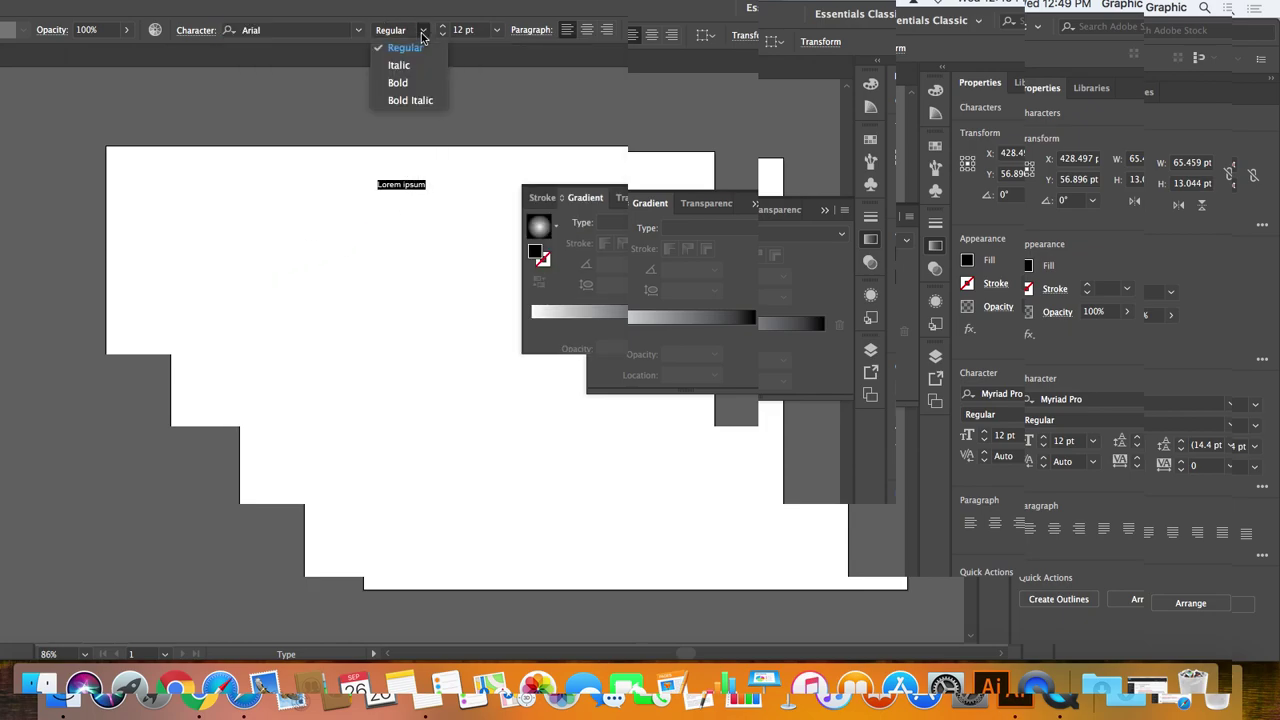
left_click(405, 83)
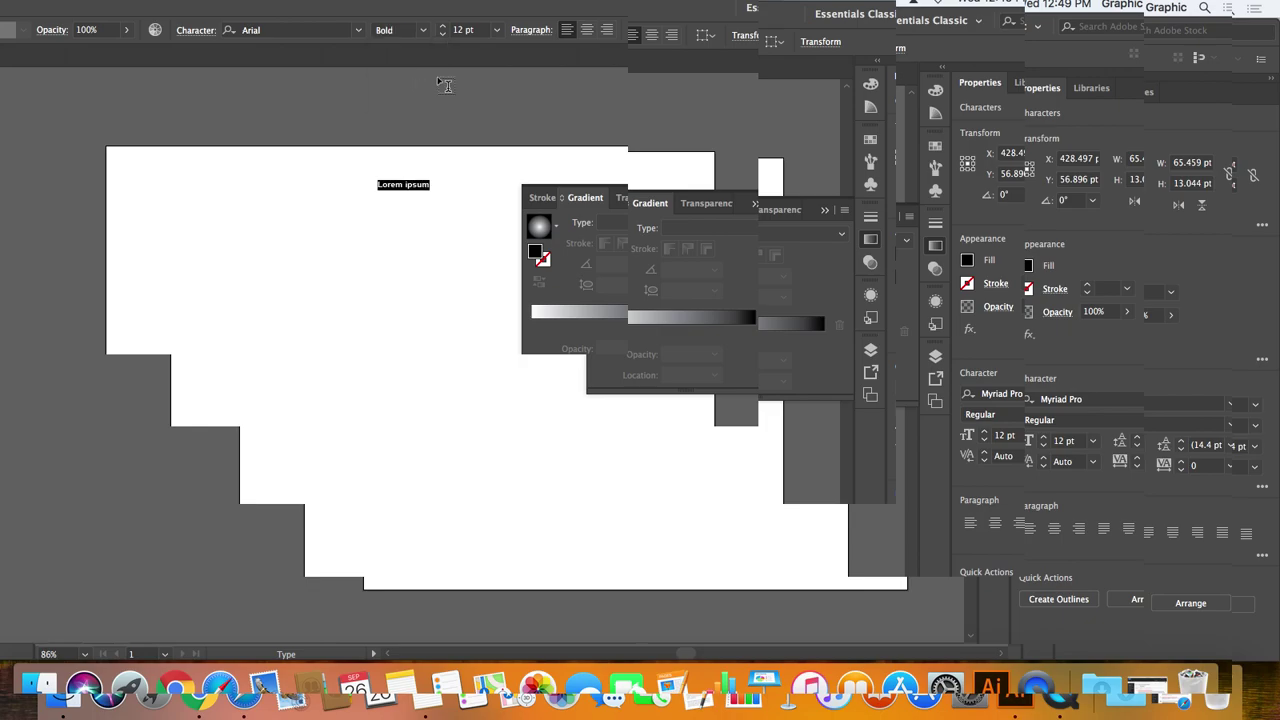
left_click(496, 30)
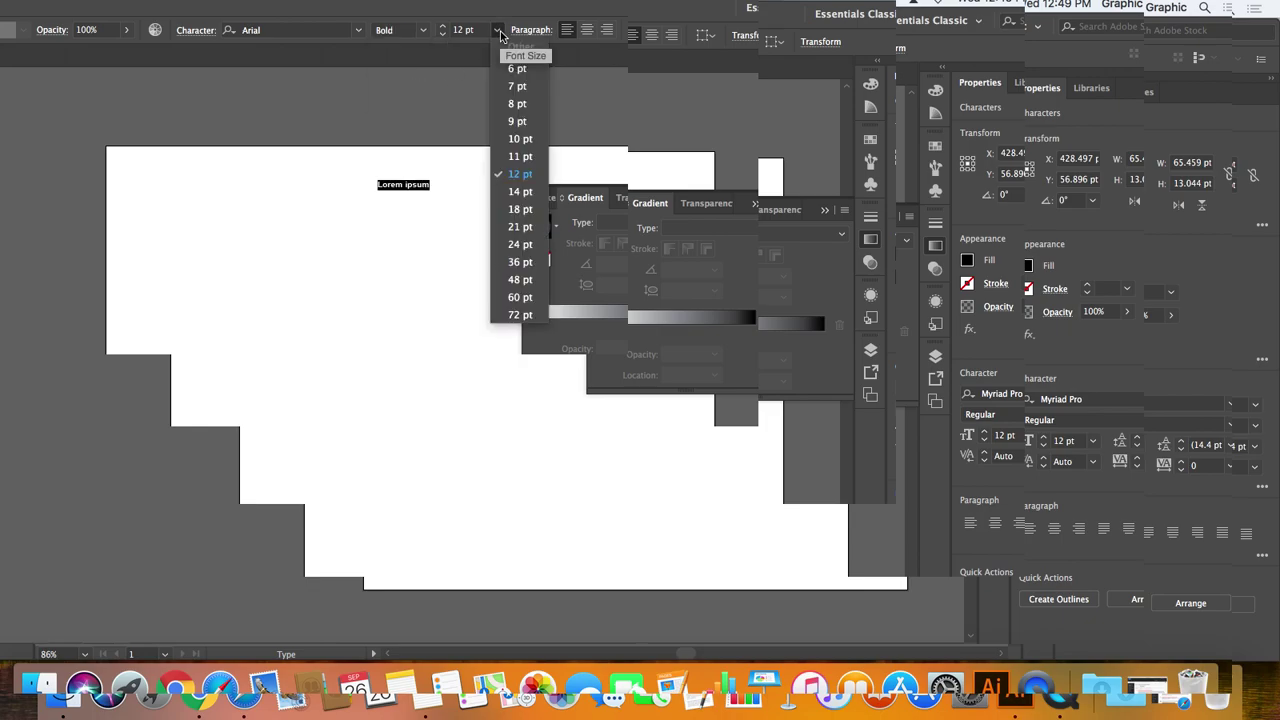
left_click(520, 209)
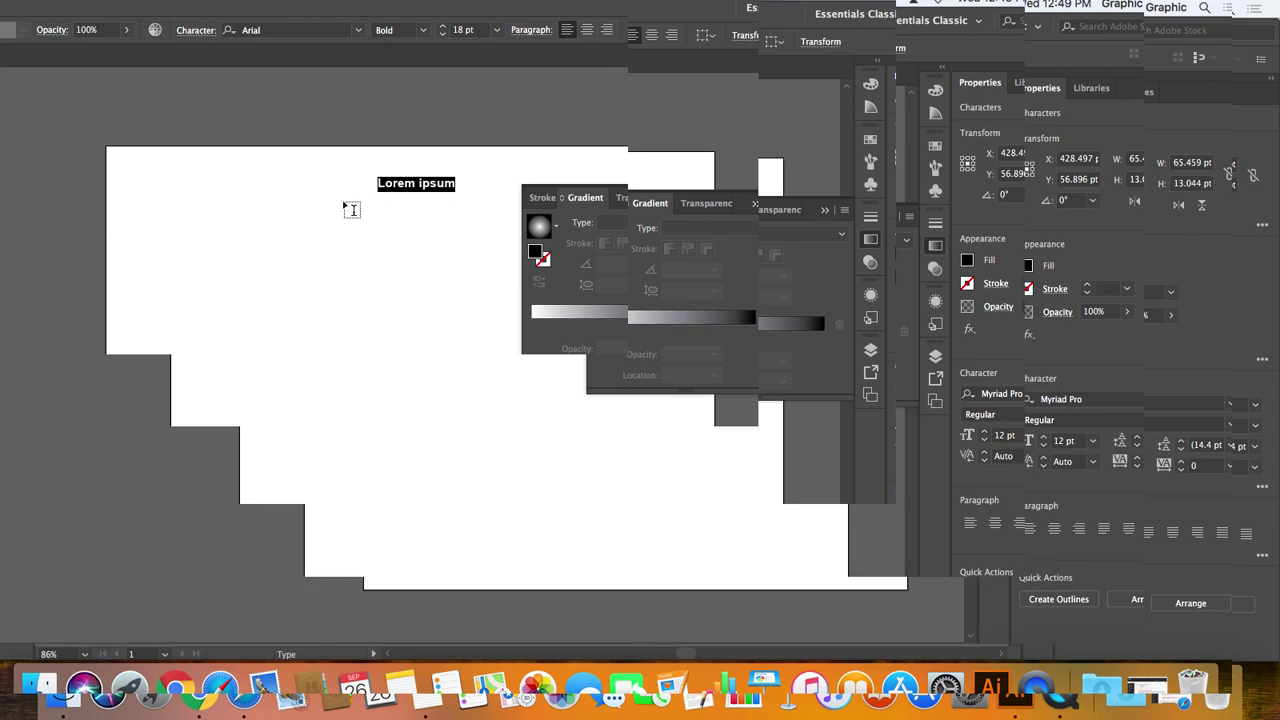
Step: Replace the placeholder text with "Arial Bold 18pt" and move the title to the horizontal centre of the page, near the top
type("Arial")
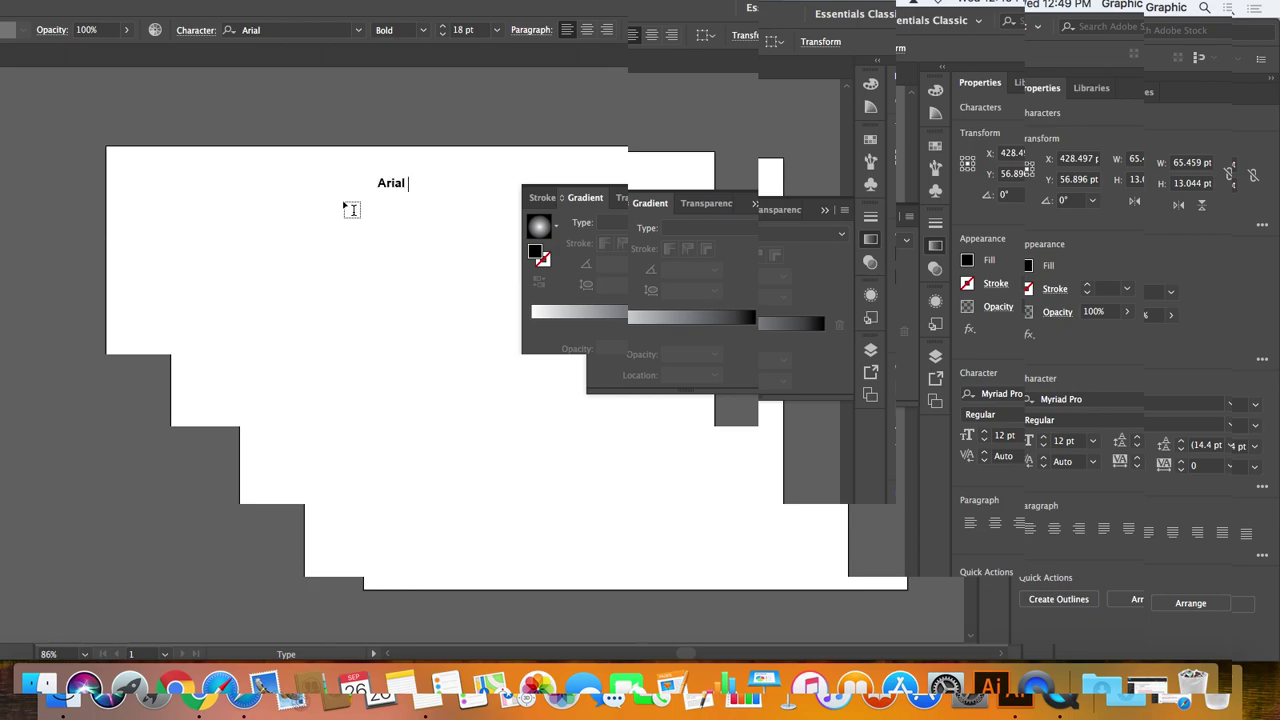
type(" Bold 18pt")
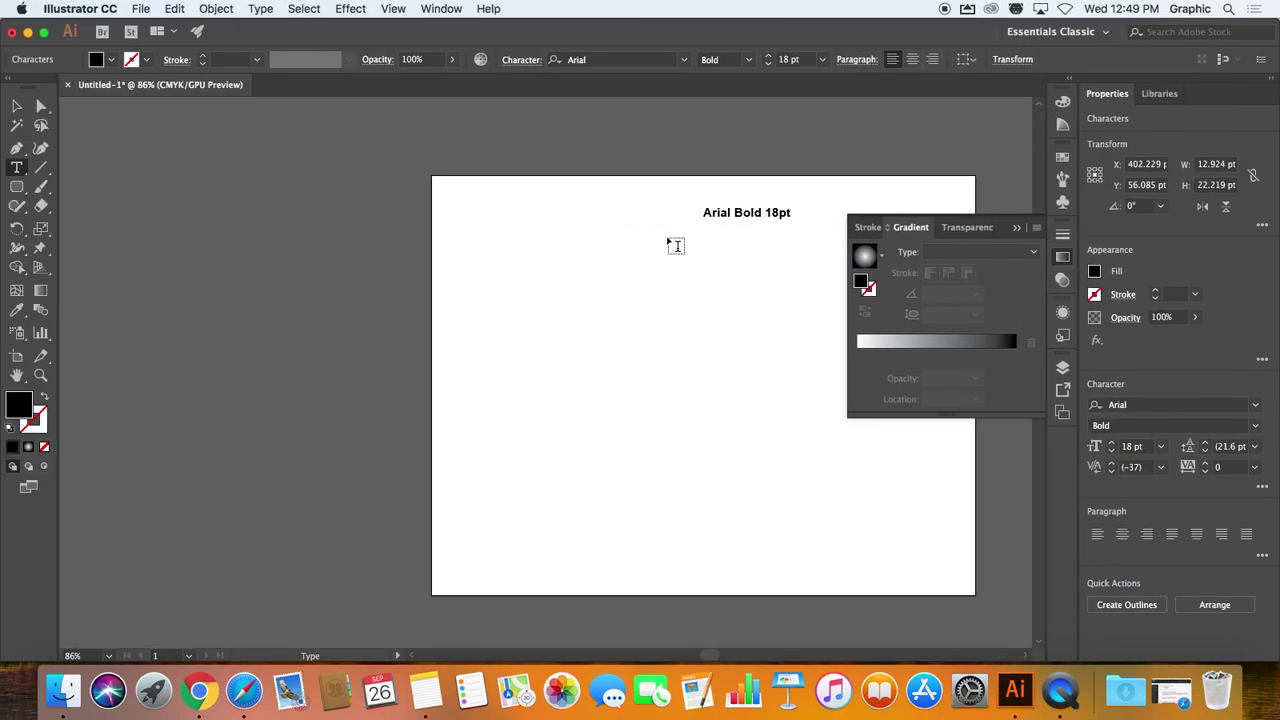
left_click(17, 105)
left_click_drag(741, 212, 697, 217)
left_click(687, 407)
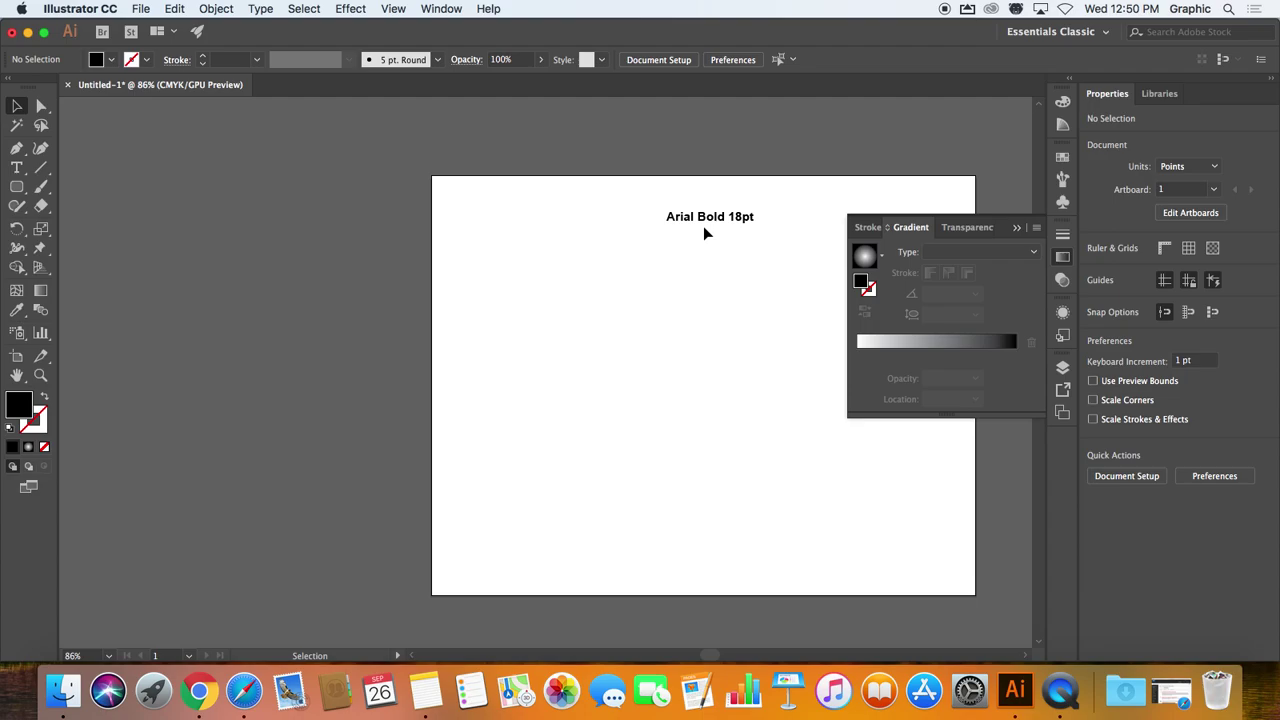
Step: Minimize the Illustrator window and return to the assignment's Question 1 in Chrome
left_click(199, 690)
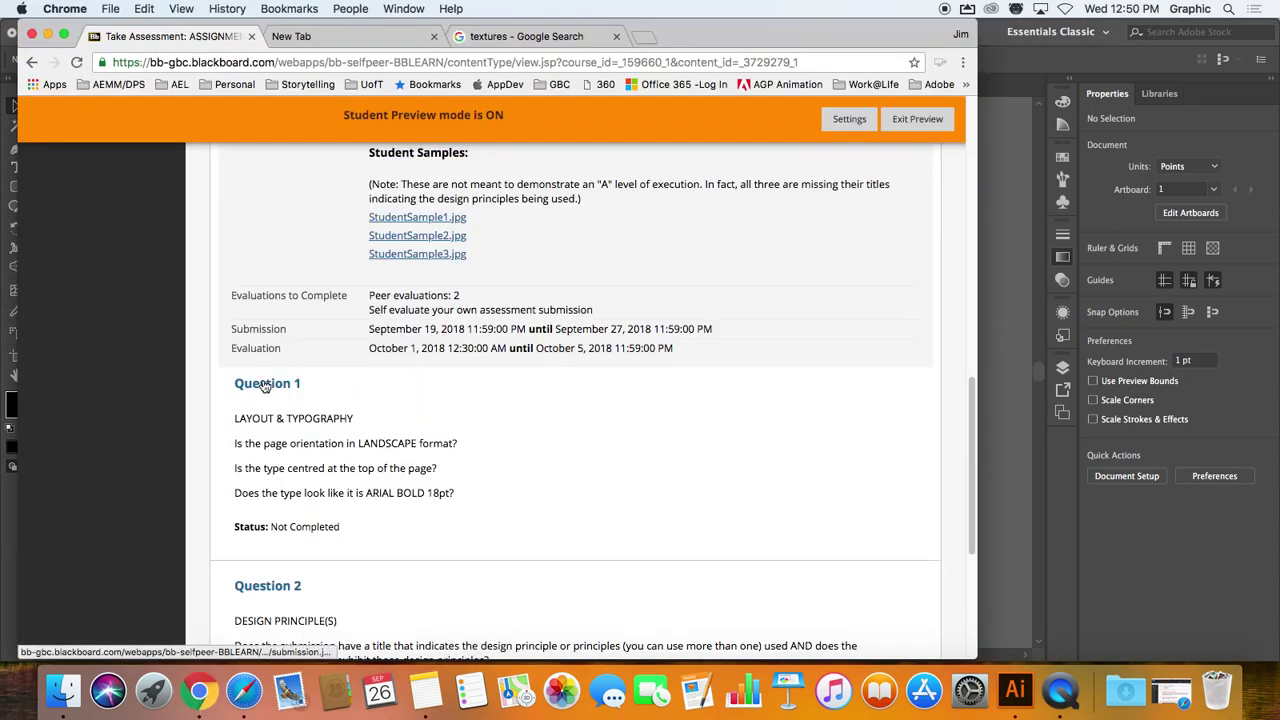
left_click(1030, 321)
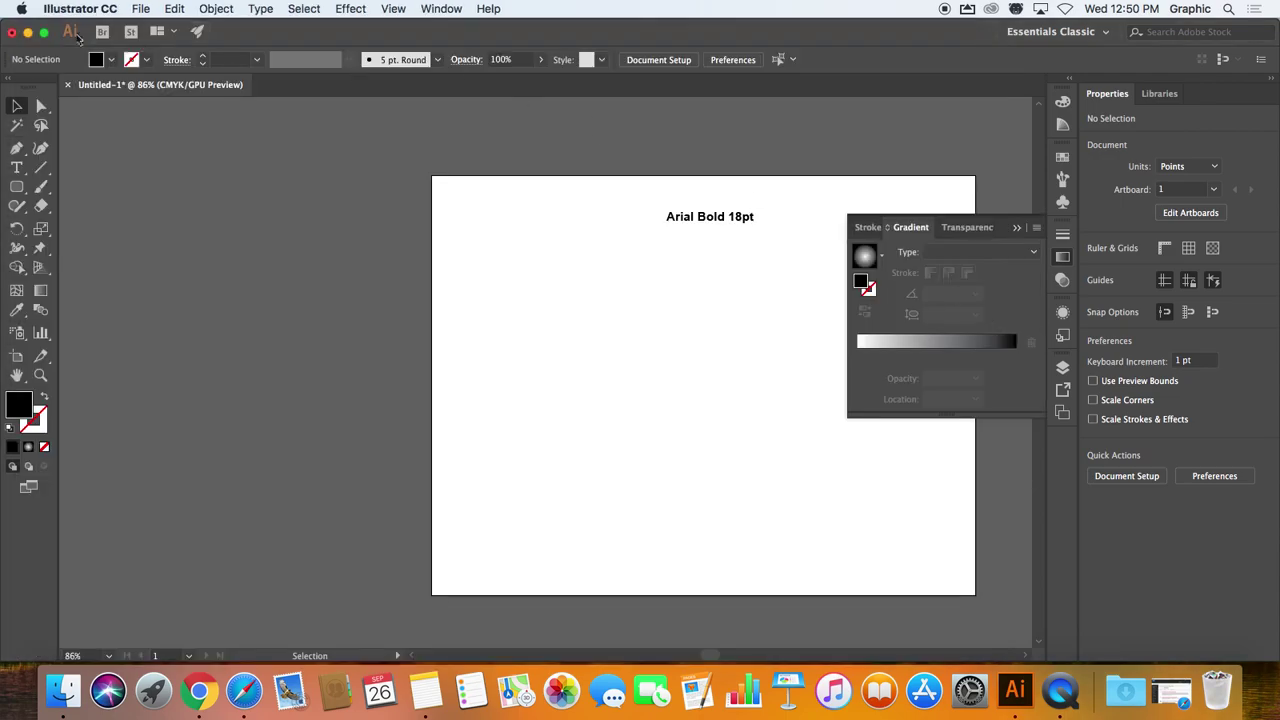
left_click(28, 33)
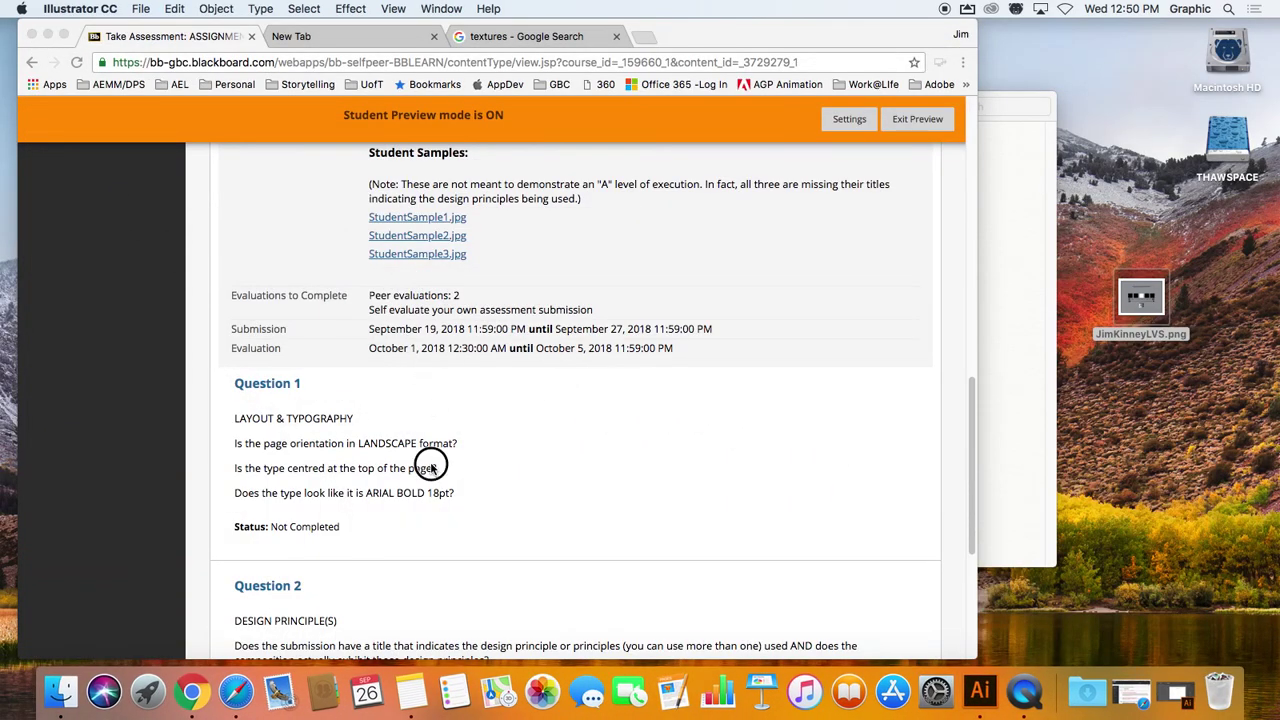
Step: Open the response form for Question 1 and load the composition PNG from the Desktop as the image for the response
left_click(270, 388)
scroll(430, 522, "down", 5)
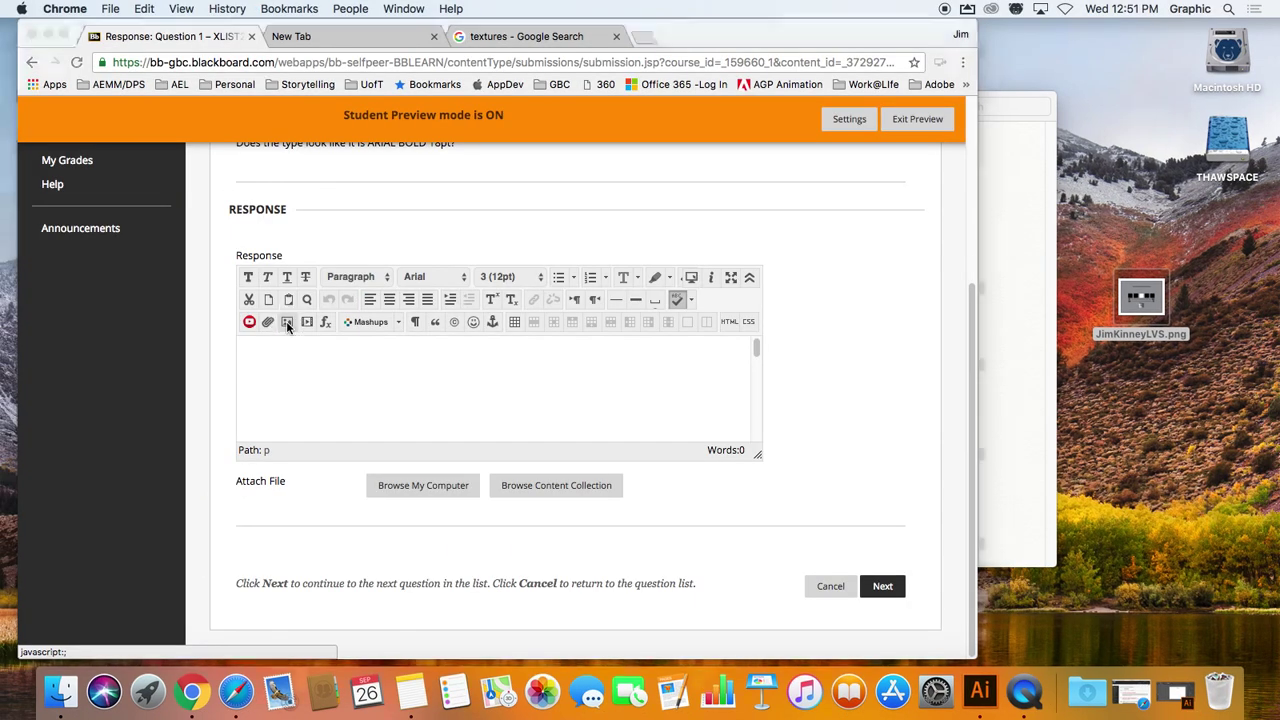
left_click(86, 96)
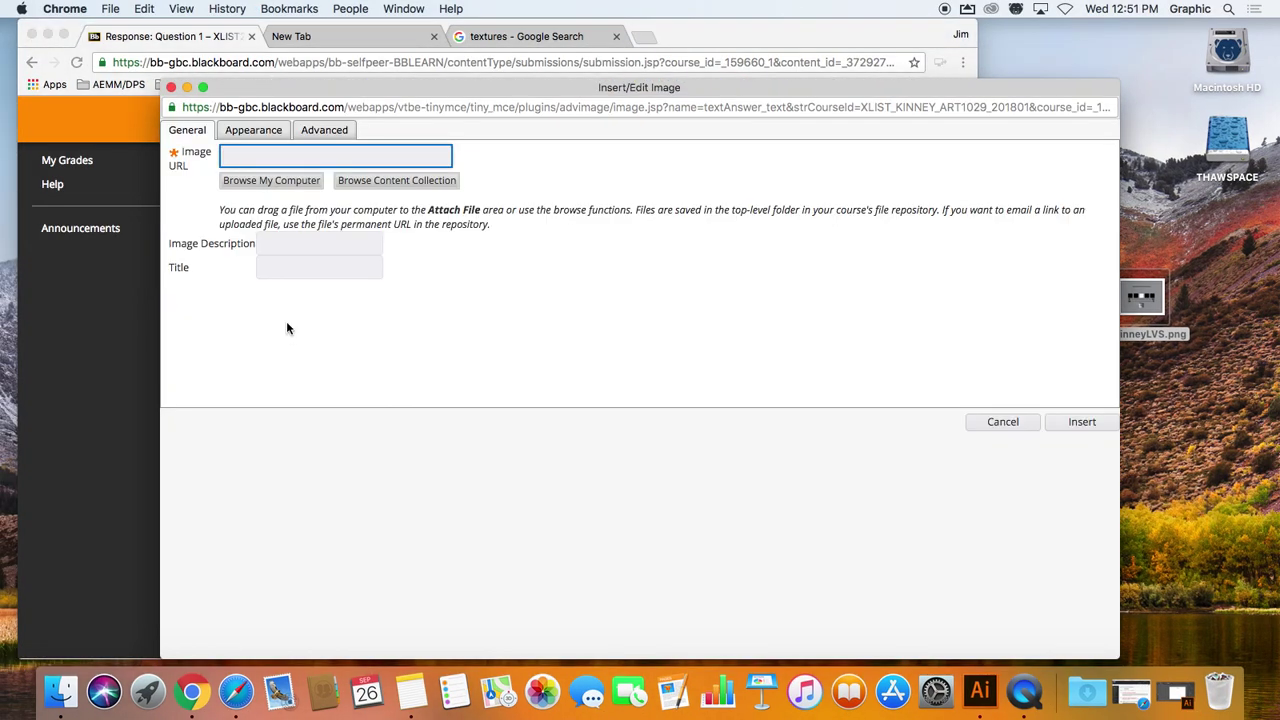
left_click(286, 184)
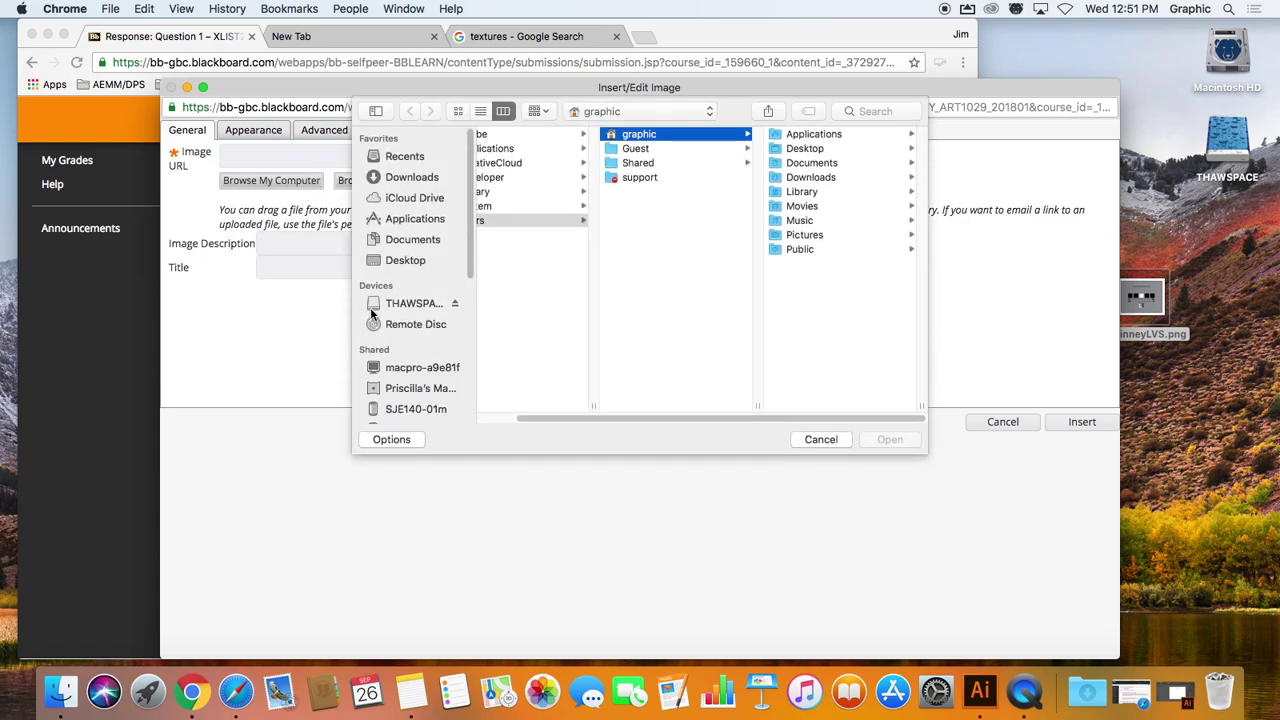
left_click(414, 262)
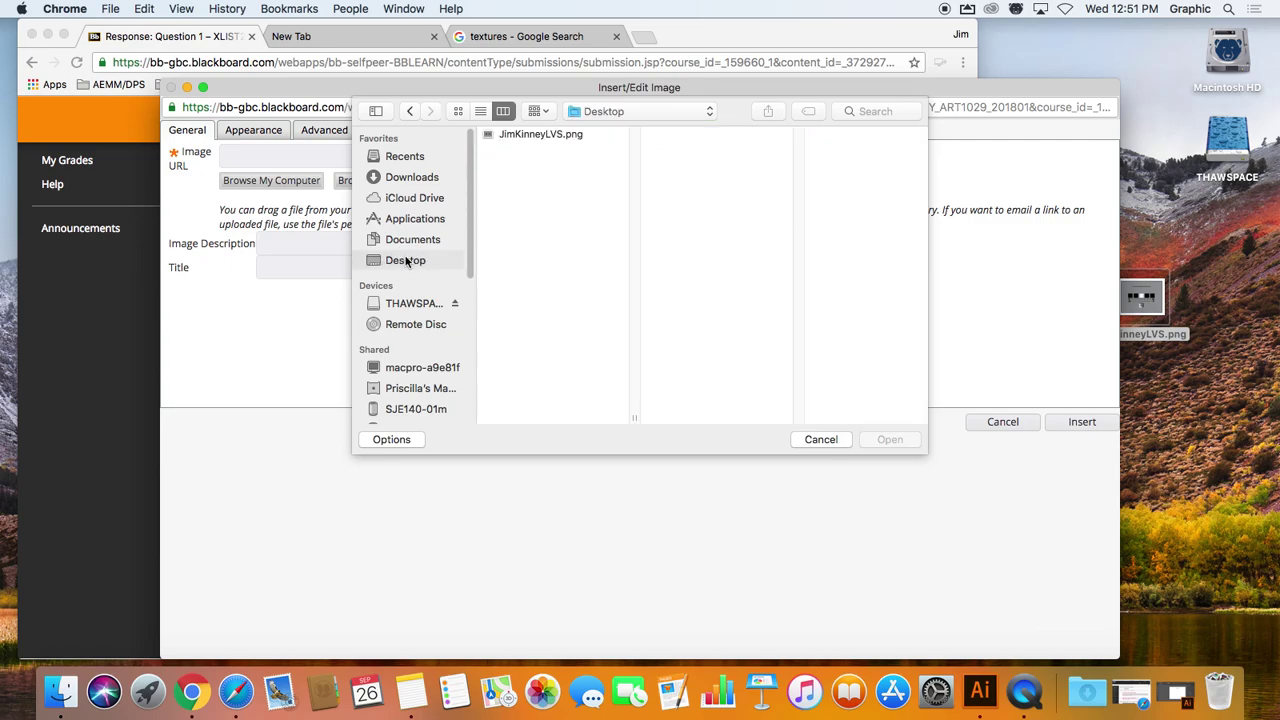
left_click(539, 134)
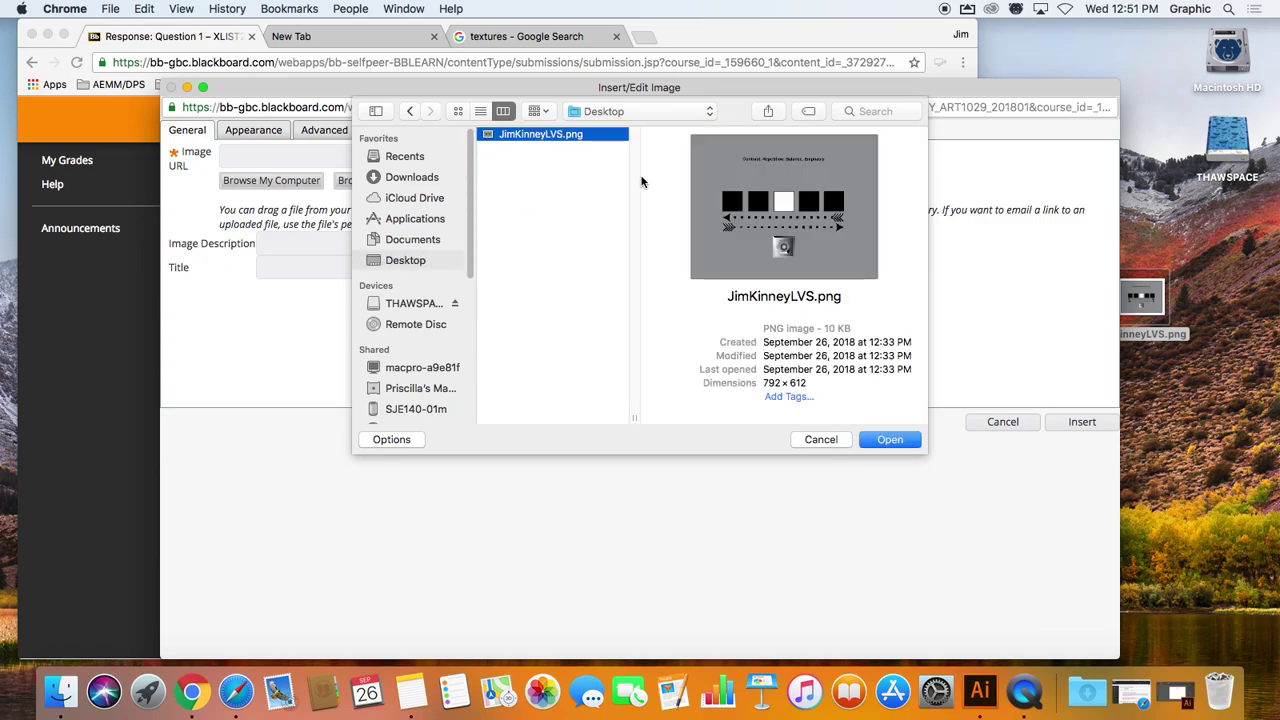
left_click(886, 440)
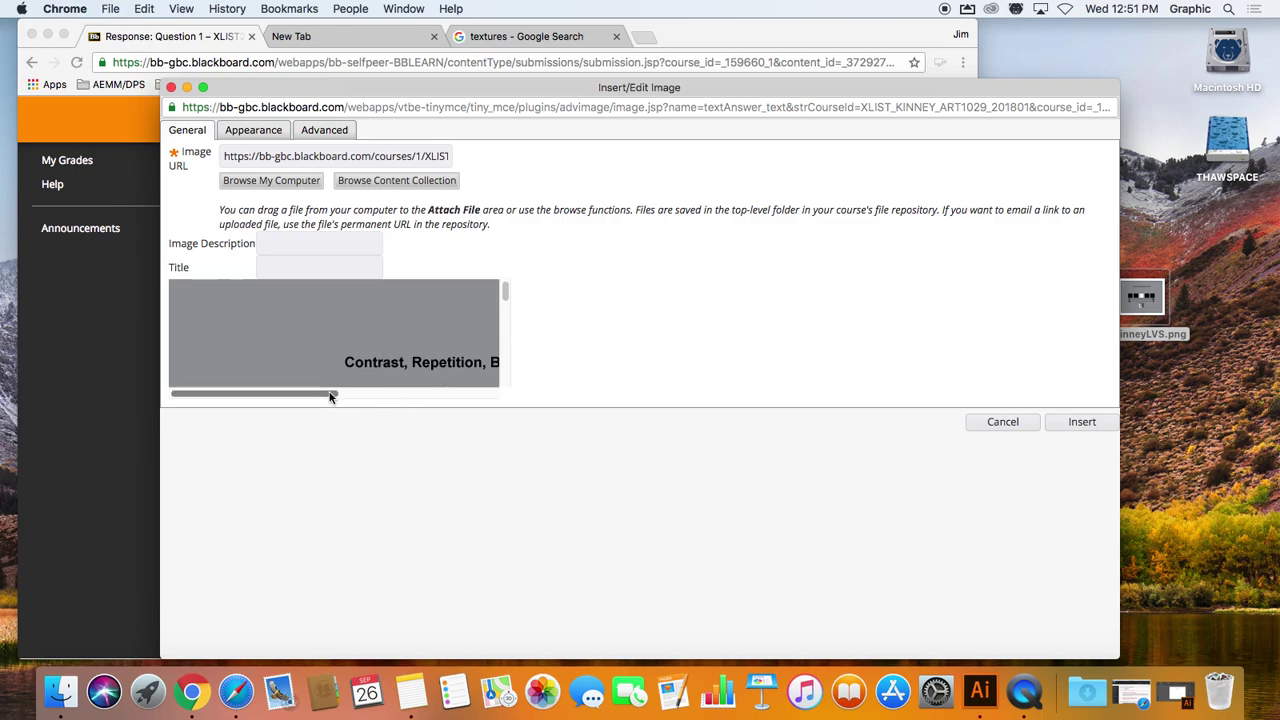
Step: Check the image preview and set the image's width to 500 px with proportions constrained
mouse_move(334, 394)
left_mouse_down()
mouse_move(512, 398)
mouse_move(346, 394)
left_mouse_up()
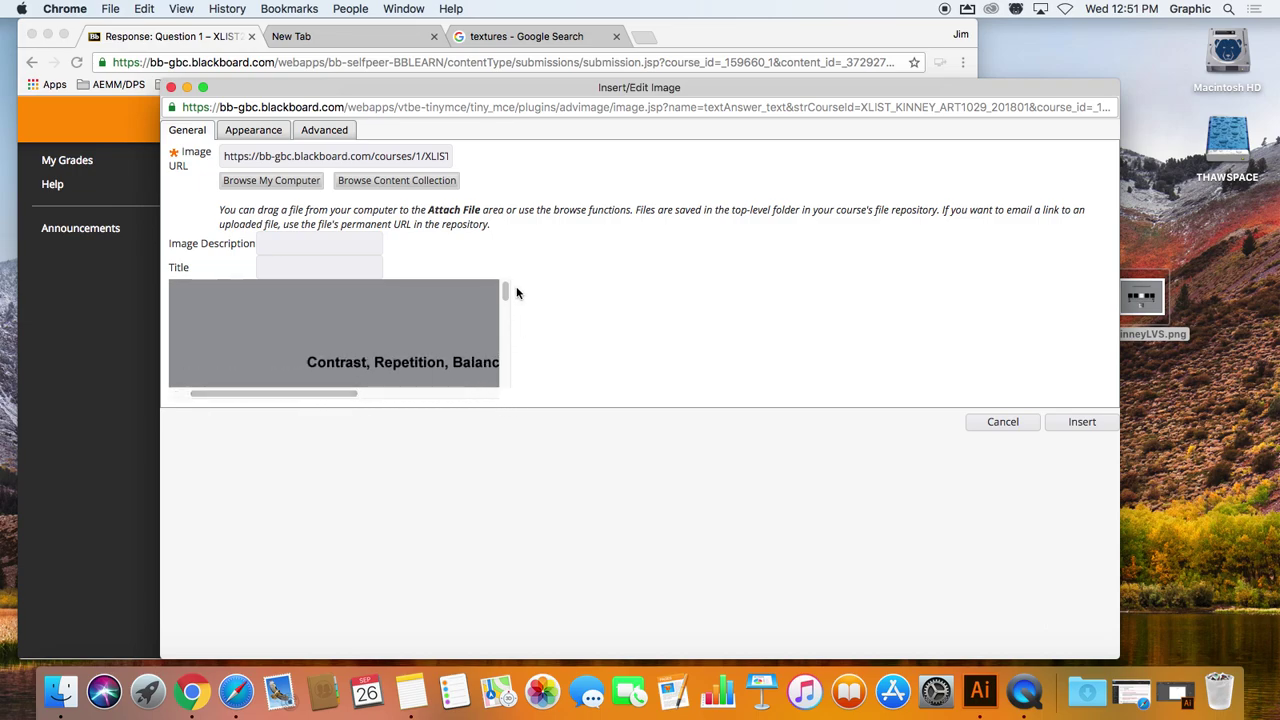
left_click_drag(514, 289, 505, 333)
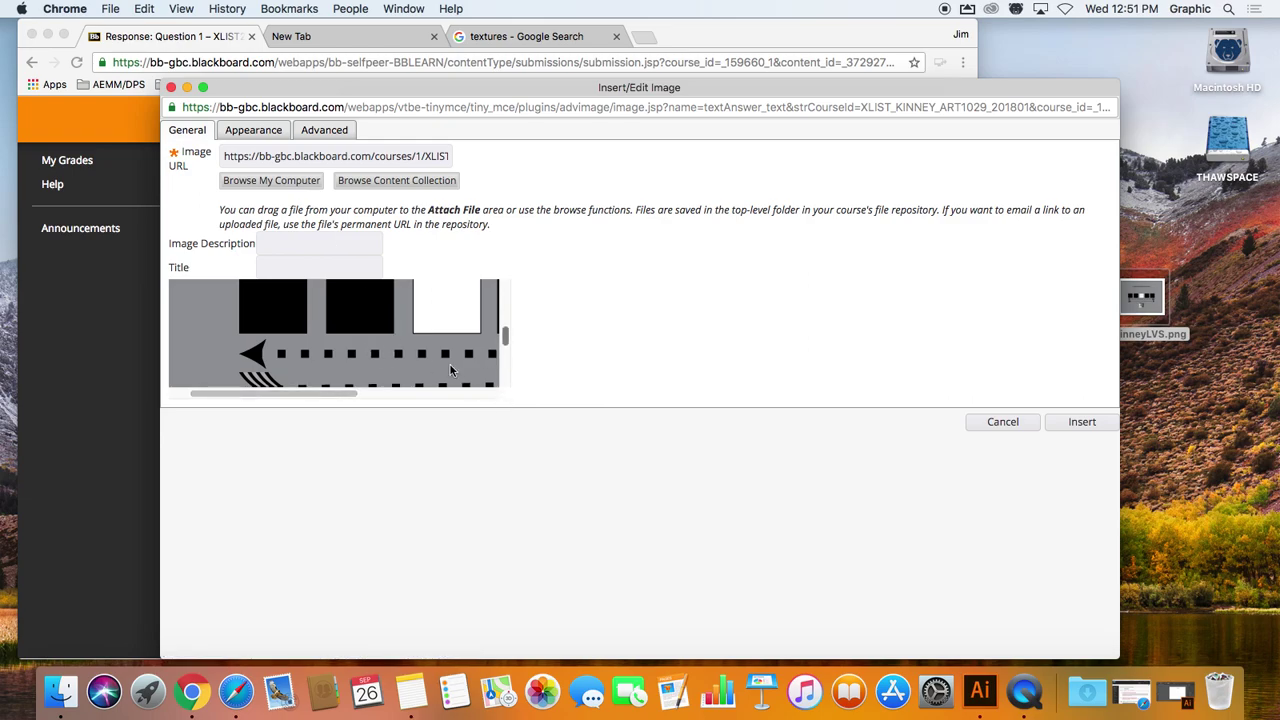
left_click_drag(349, 397, 531, 394)
left_click_drag(509, 337, 509, 271)
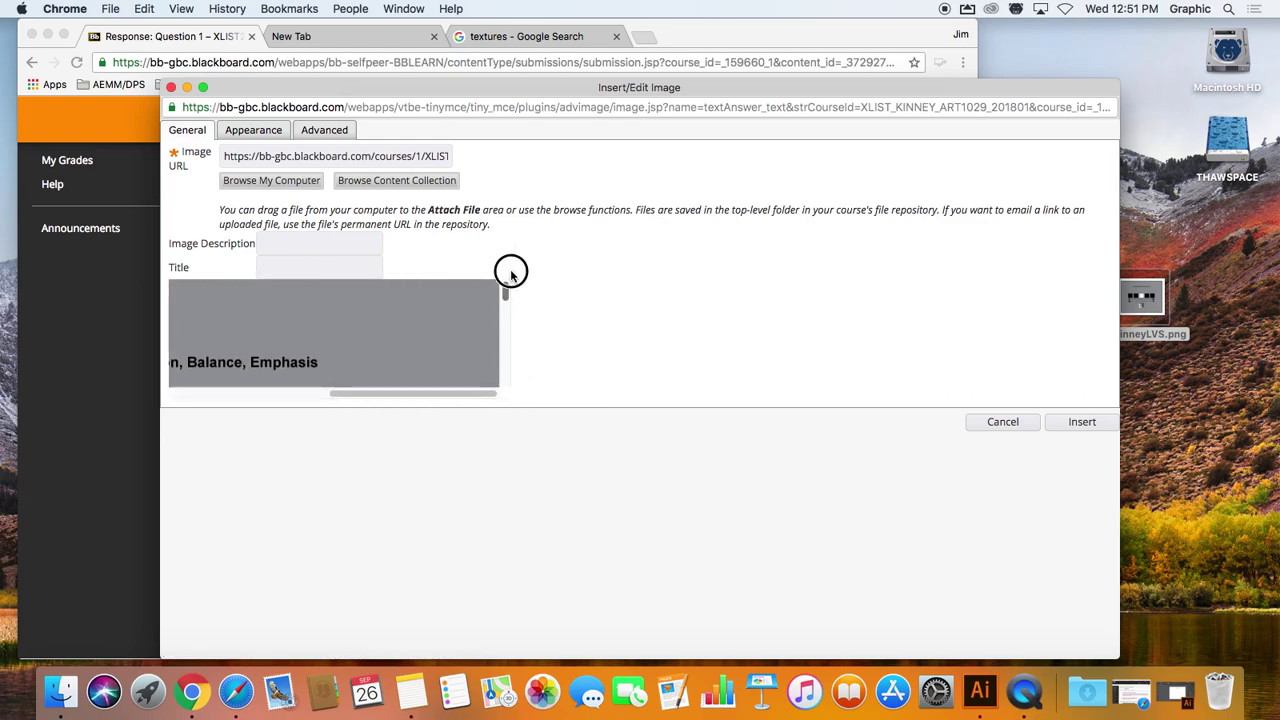
left_click(268, 136)
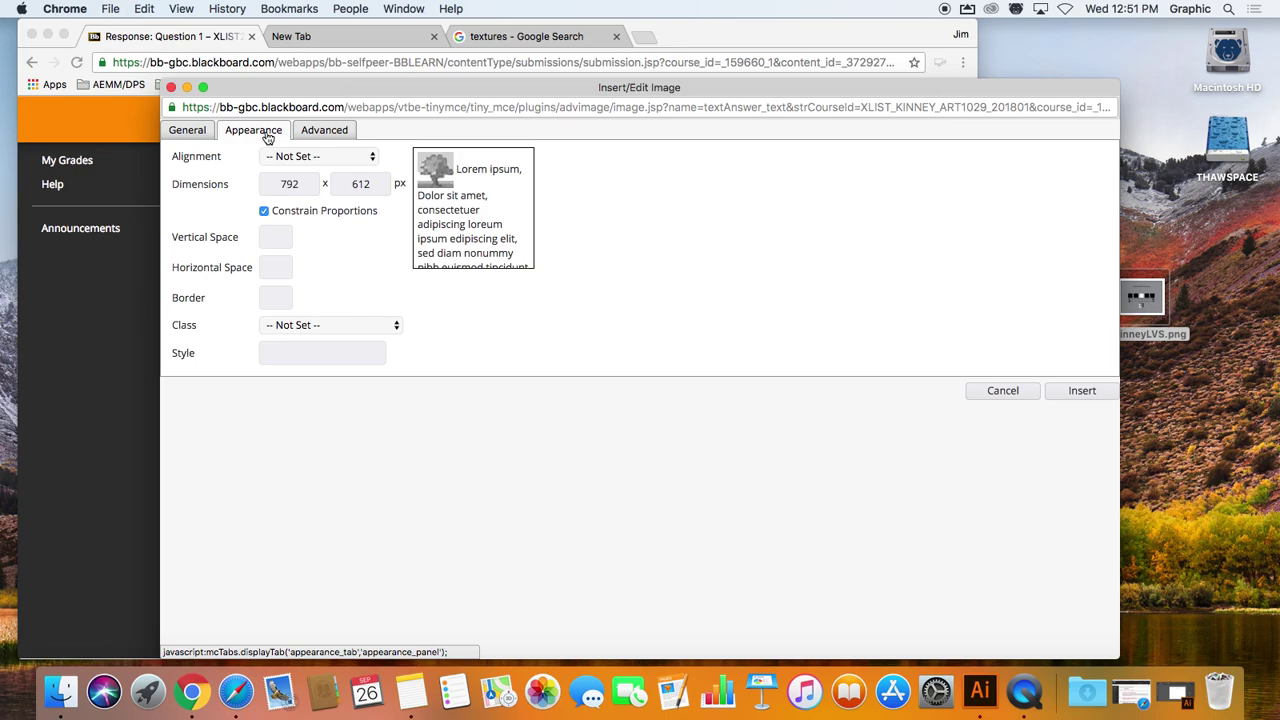
left_click(305, 189)
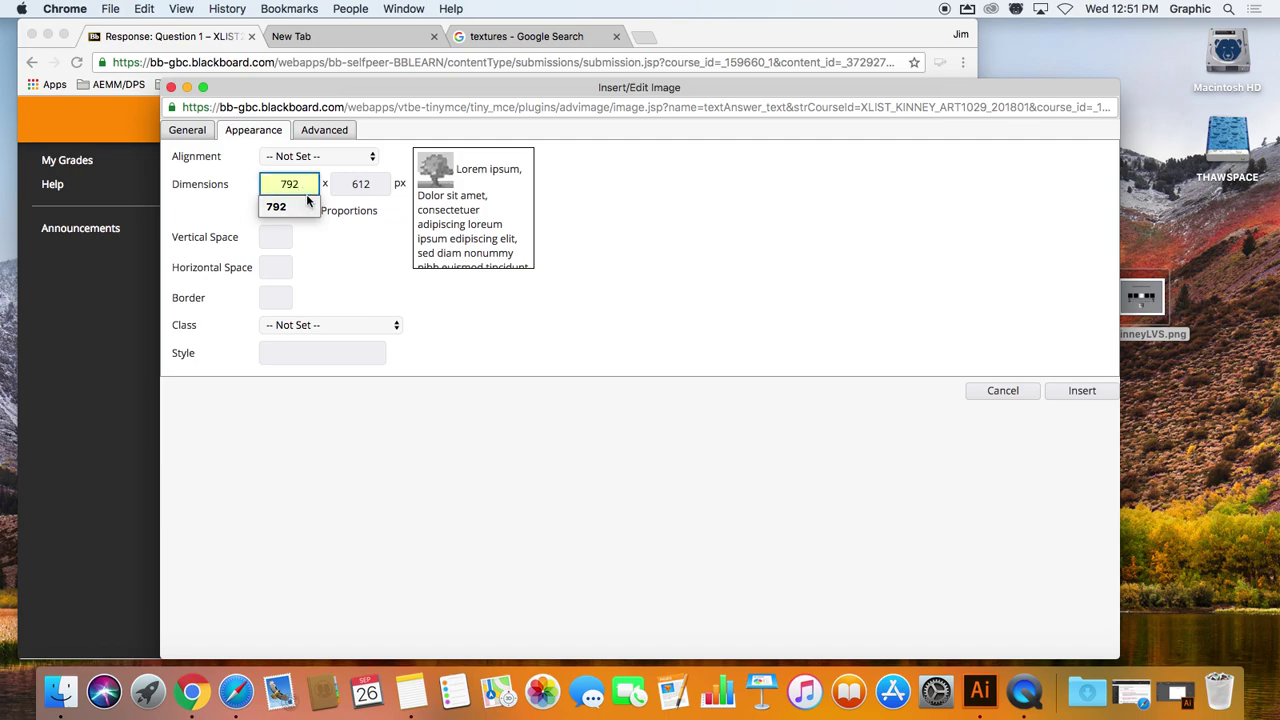
left_click_drag(302, 185, 259, 183)
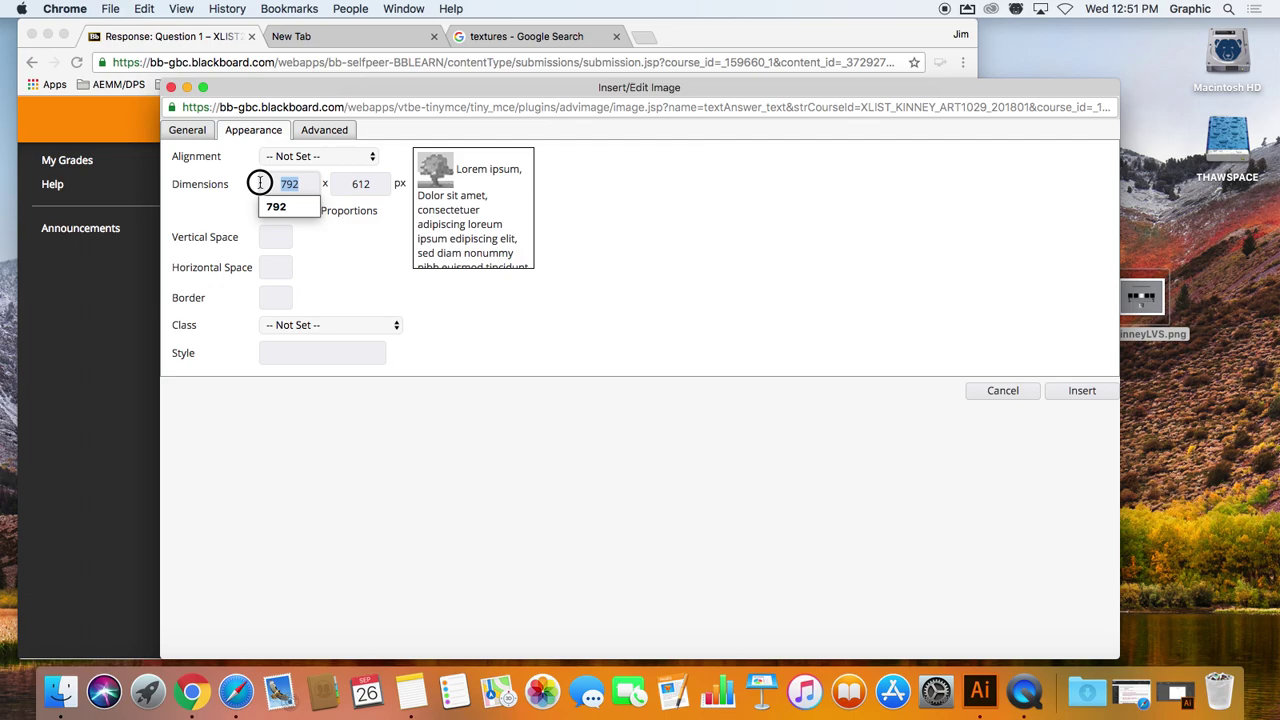
left_click(299, 184)
left_click(297, 186)
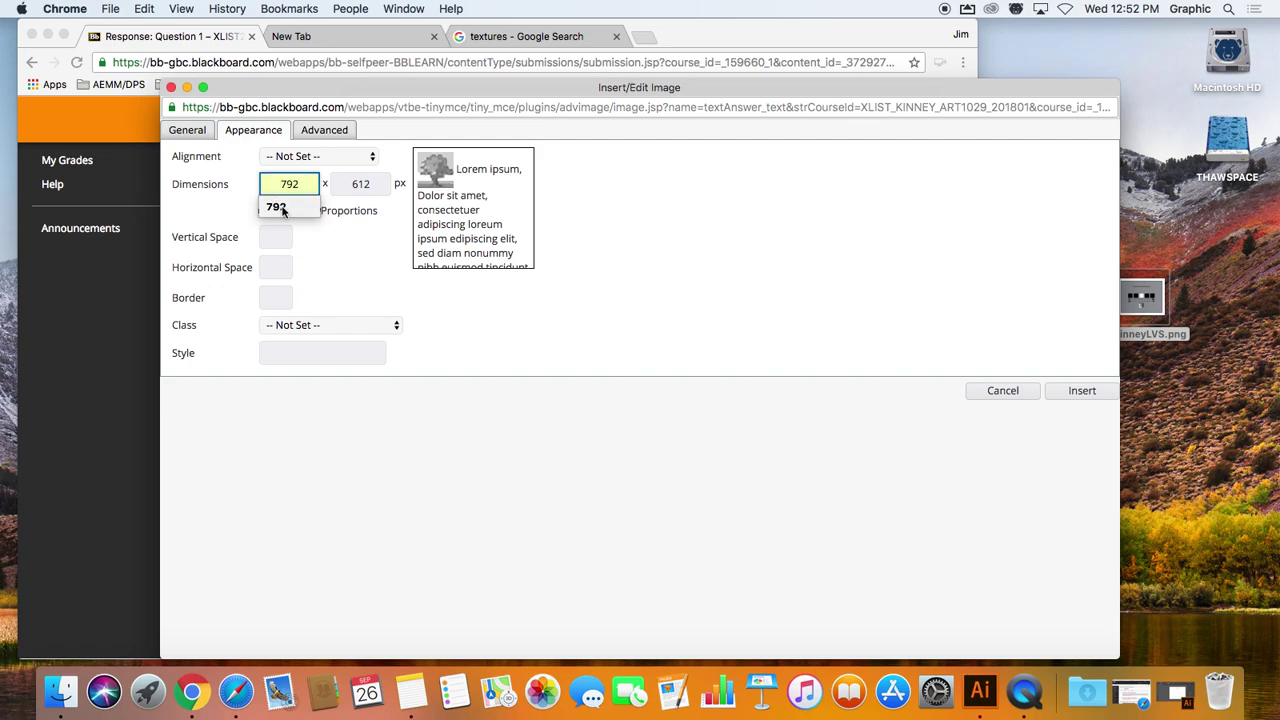
left_click_drag(290, 184, 276, 184)
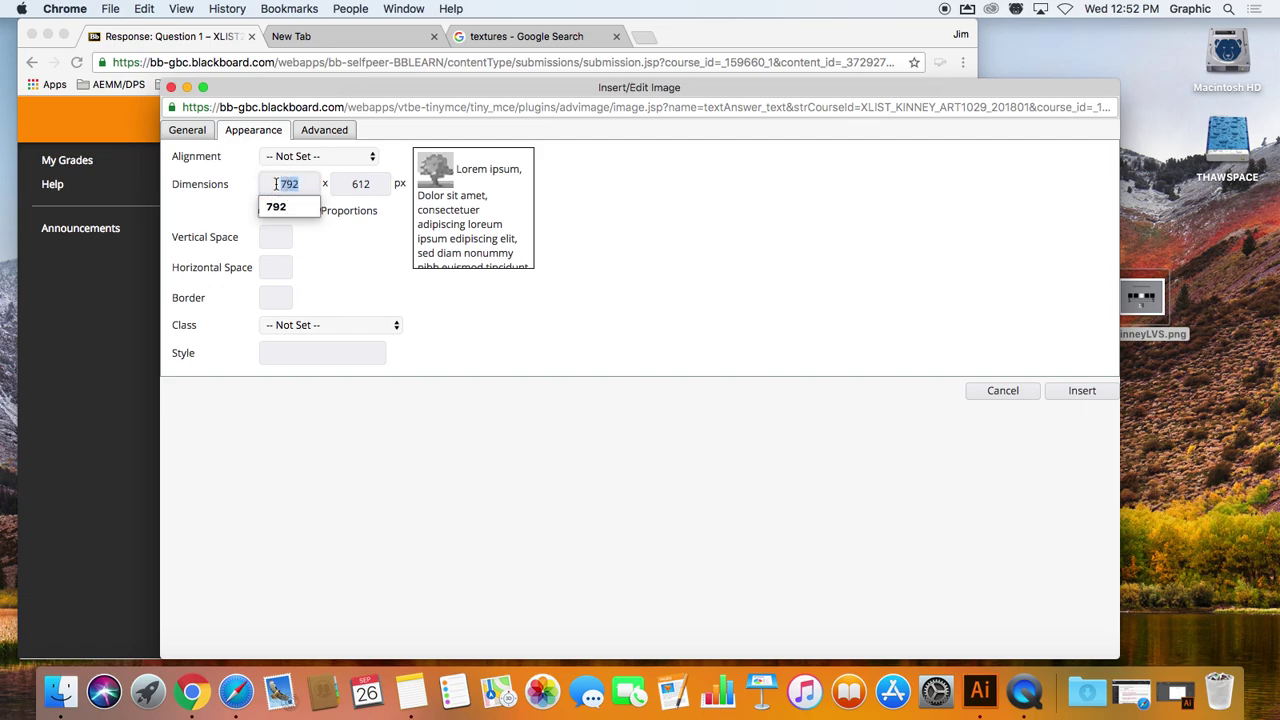
type("500")
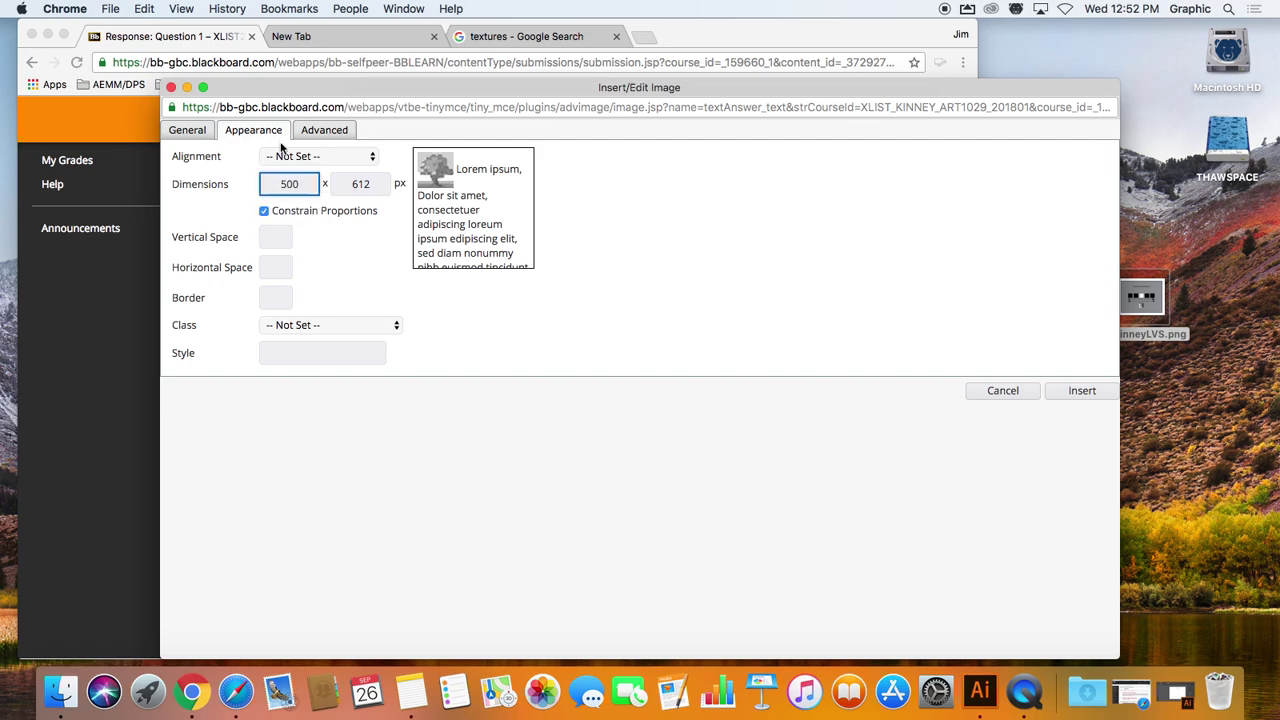
left_click(375, 184)
left_click(397, 203)
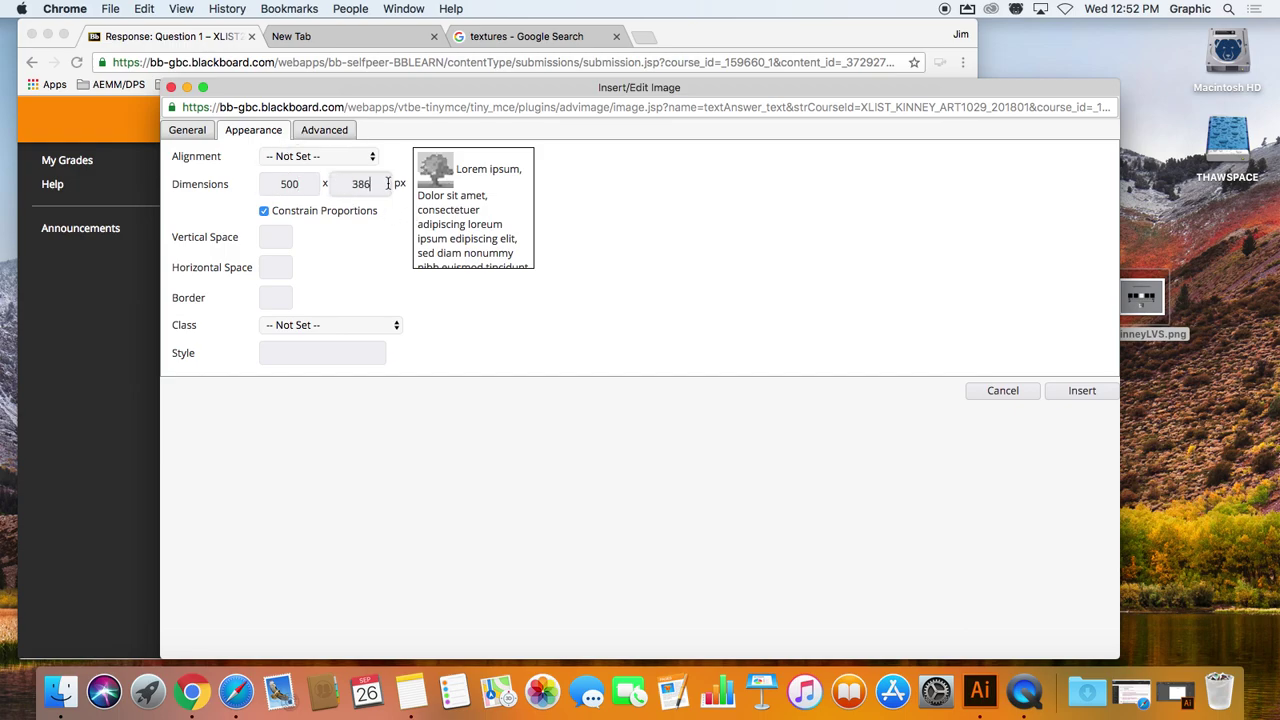
left_click(368, 185)
Step: Insert the image into the Question 1 response without a description and continue to Question 2
left_click(1062, 391)
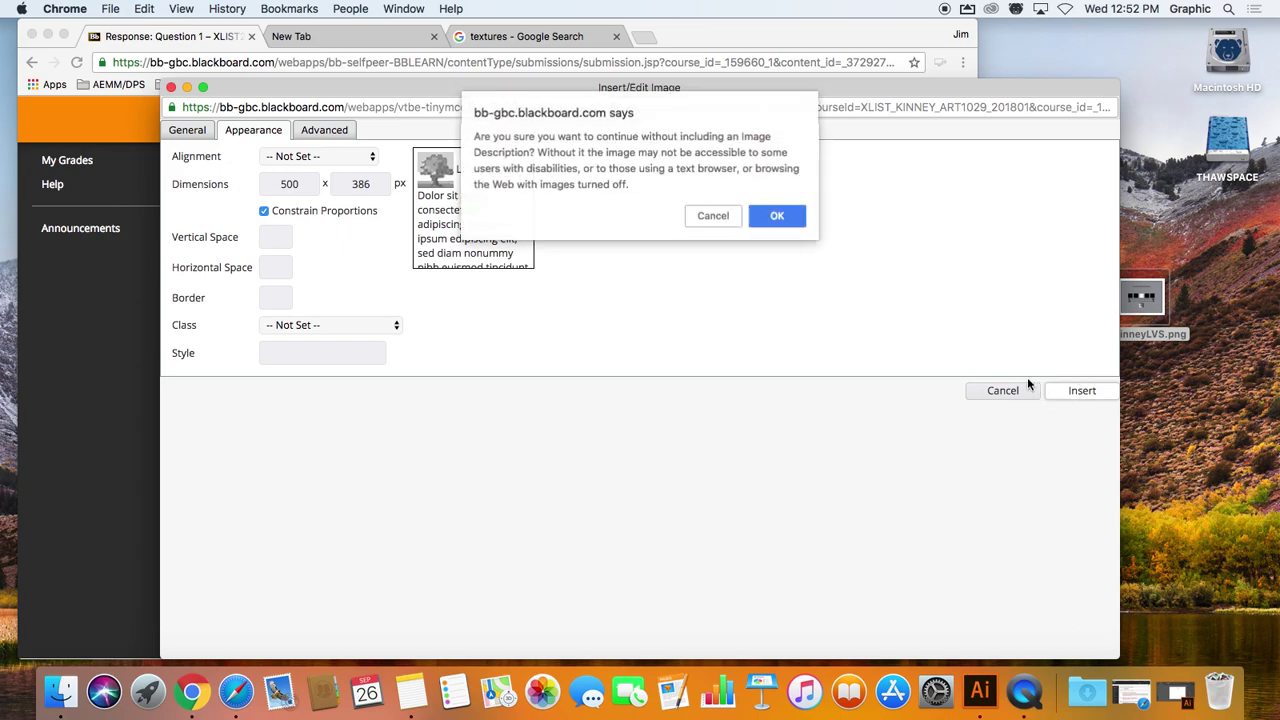
left_click(777, 217)
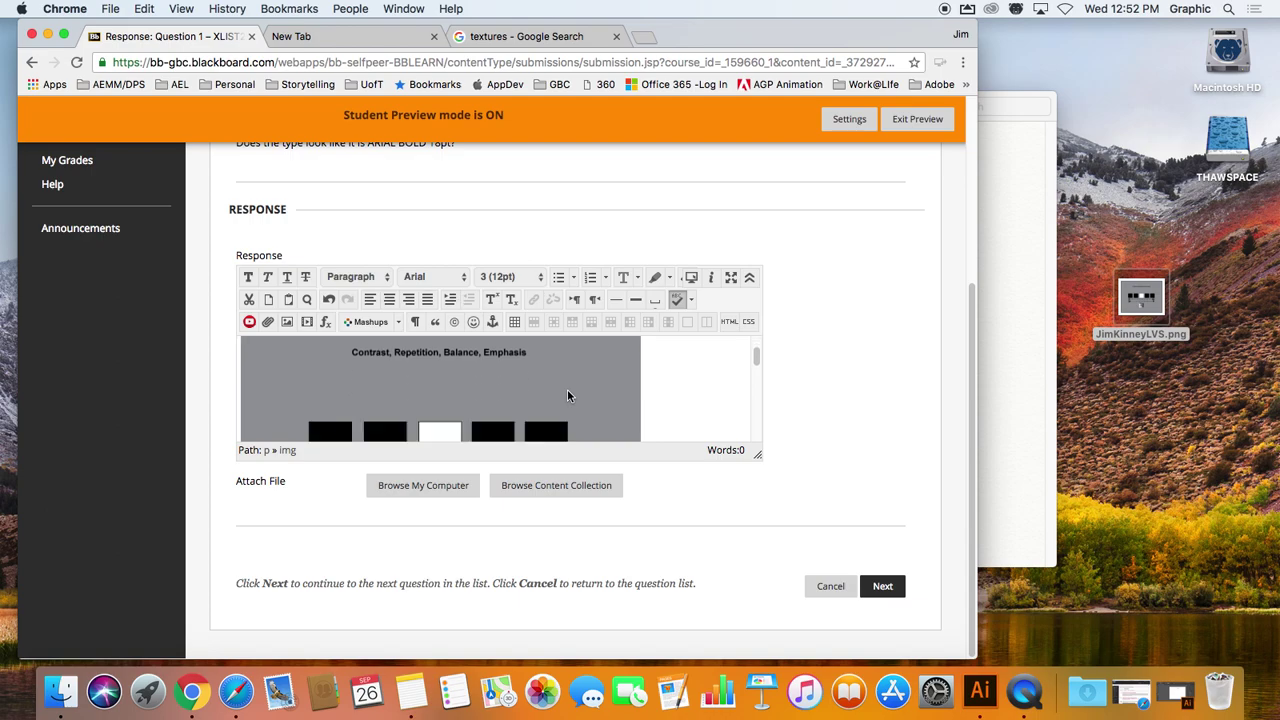
scroll(567, 395, "down", 2)
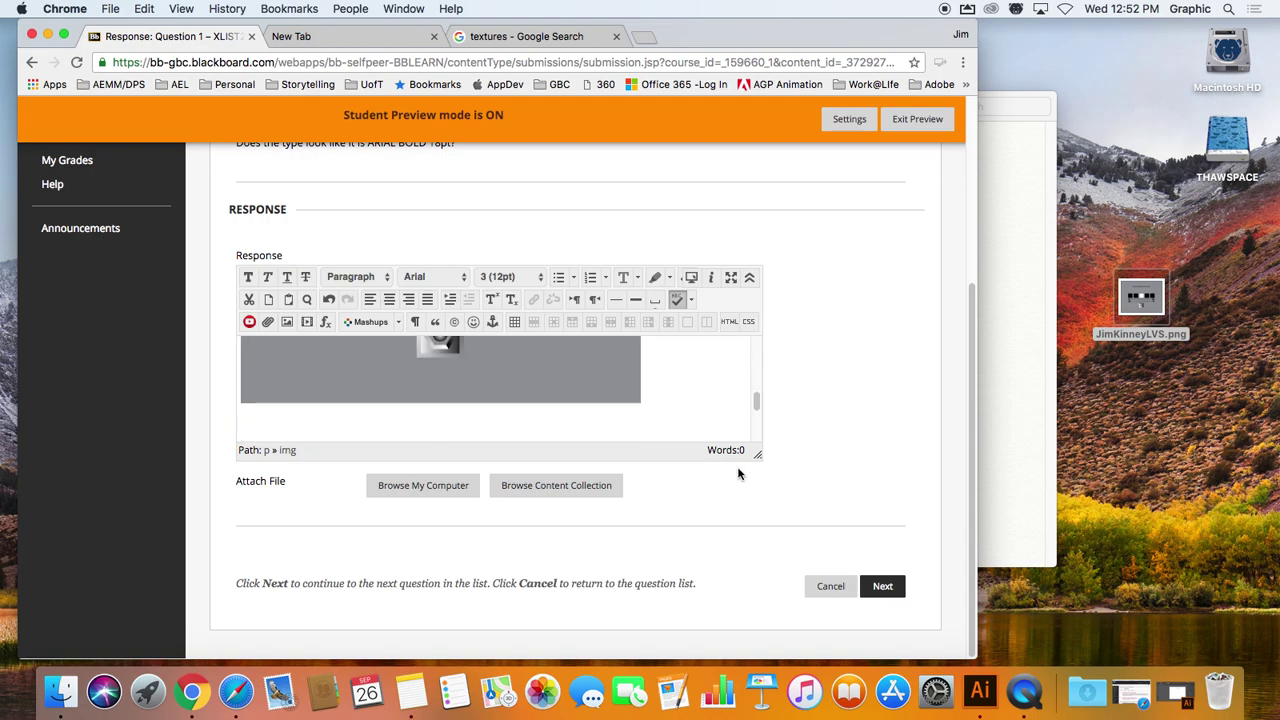
left_click(884, 588)
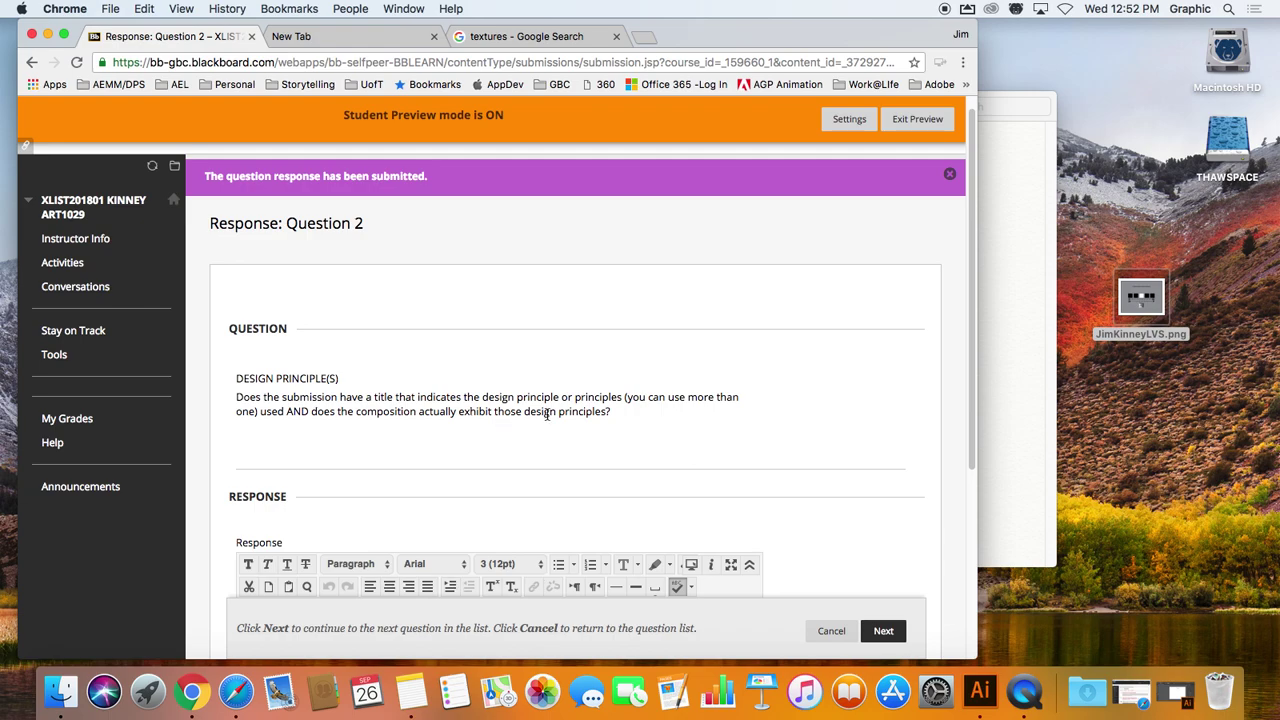
Step: Load the composition PNG from the Desktop as the image for the Question 2 response
scroll(546, 414, "down", 1)
scroll(546, 414, "down", 5)
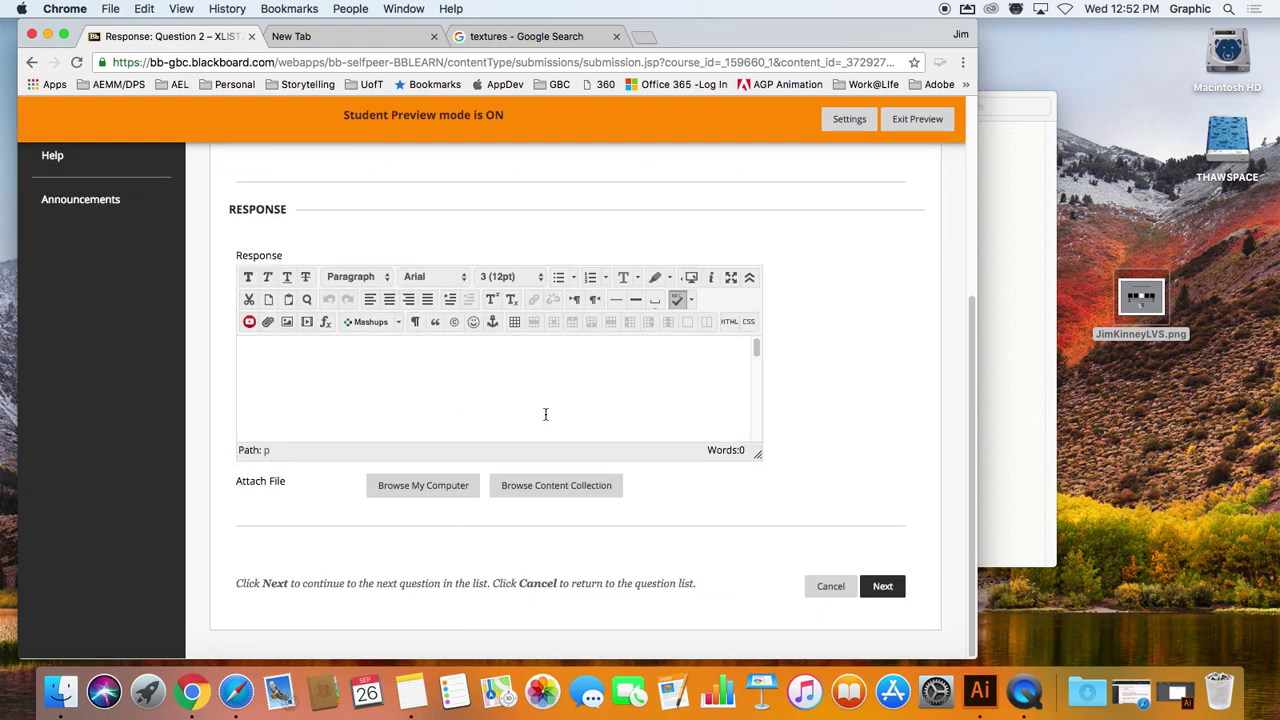
left_click(271, 380)
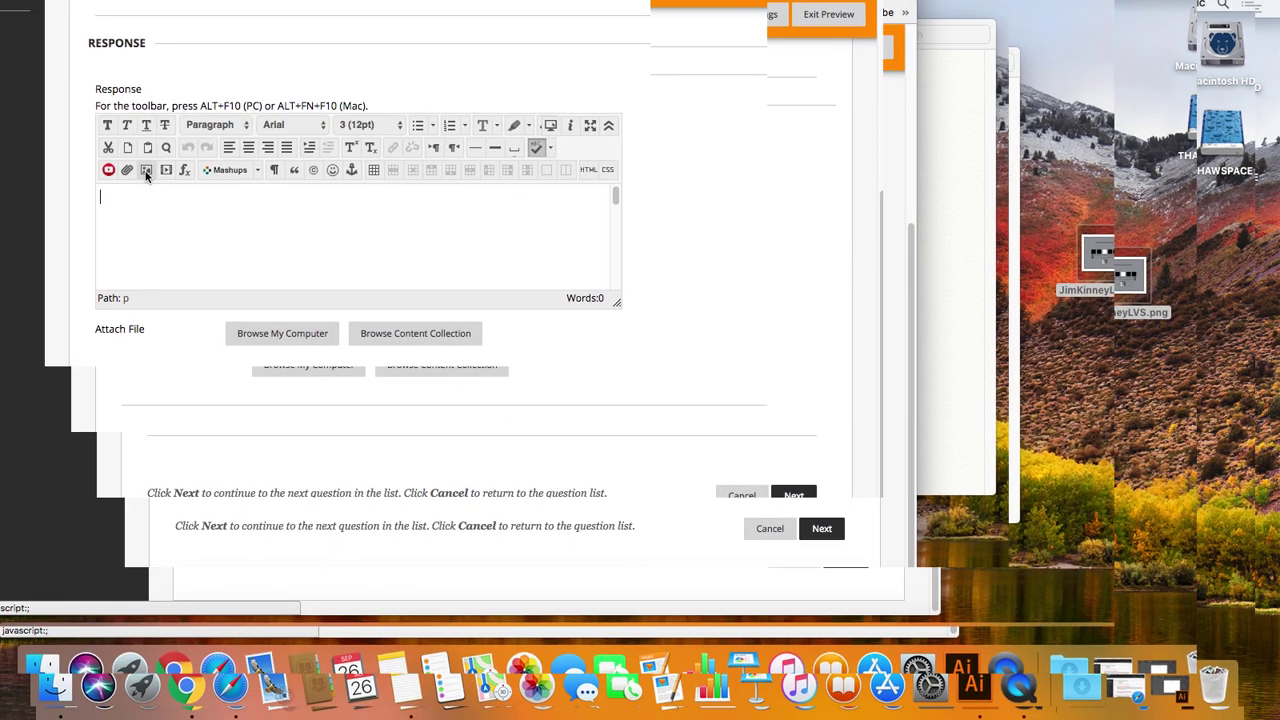
left_click(146, 171)
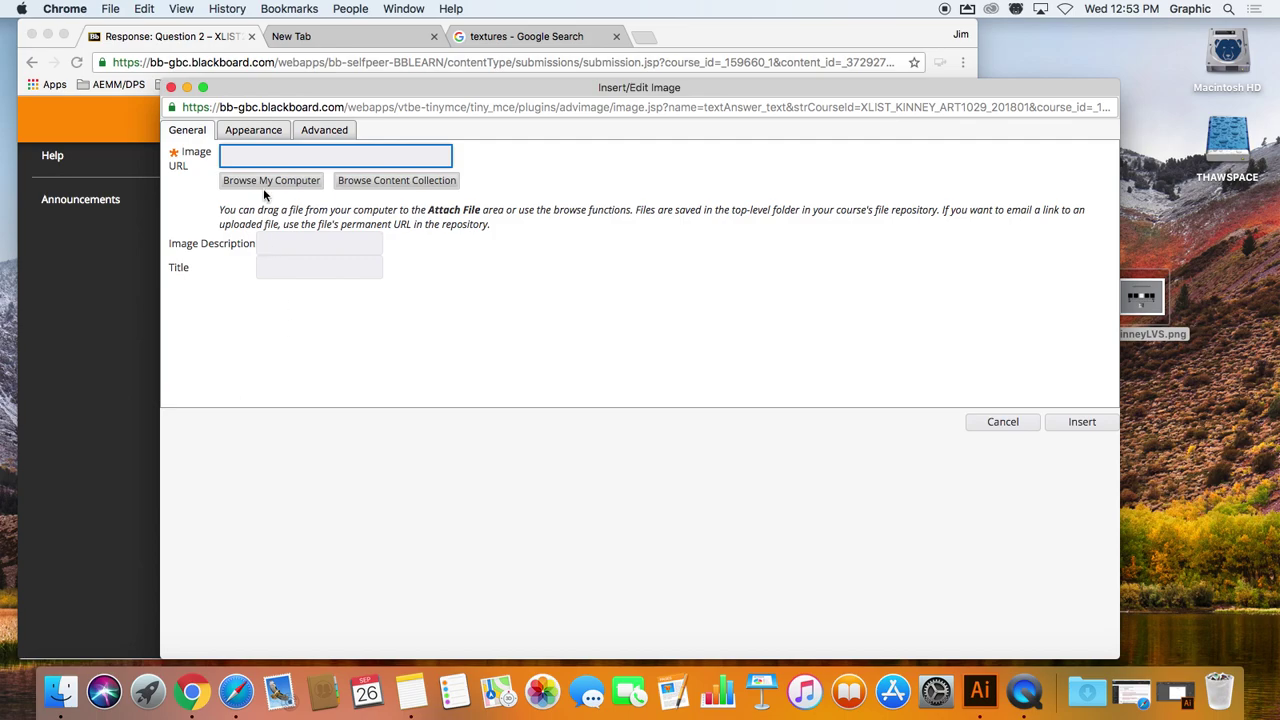
left_click(262, 181)
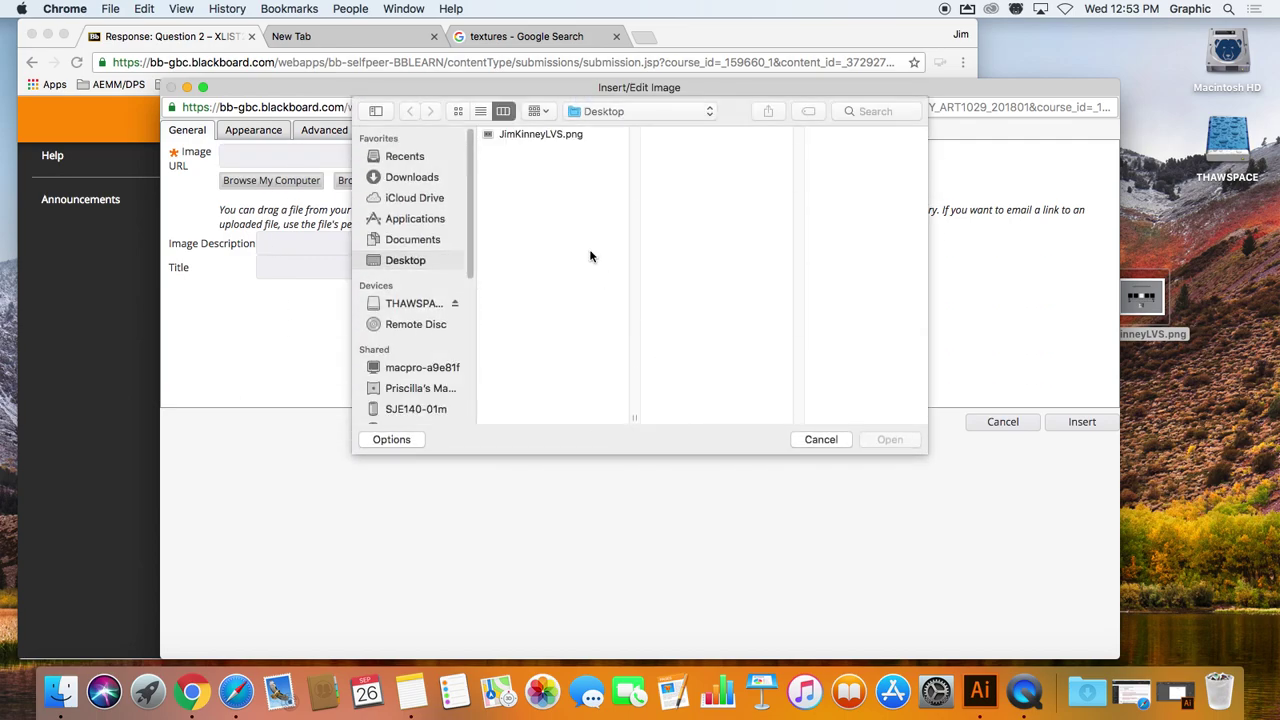
left_click(529, 134)
left_click(877, 442)
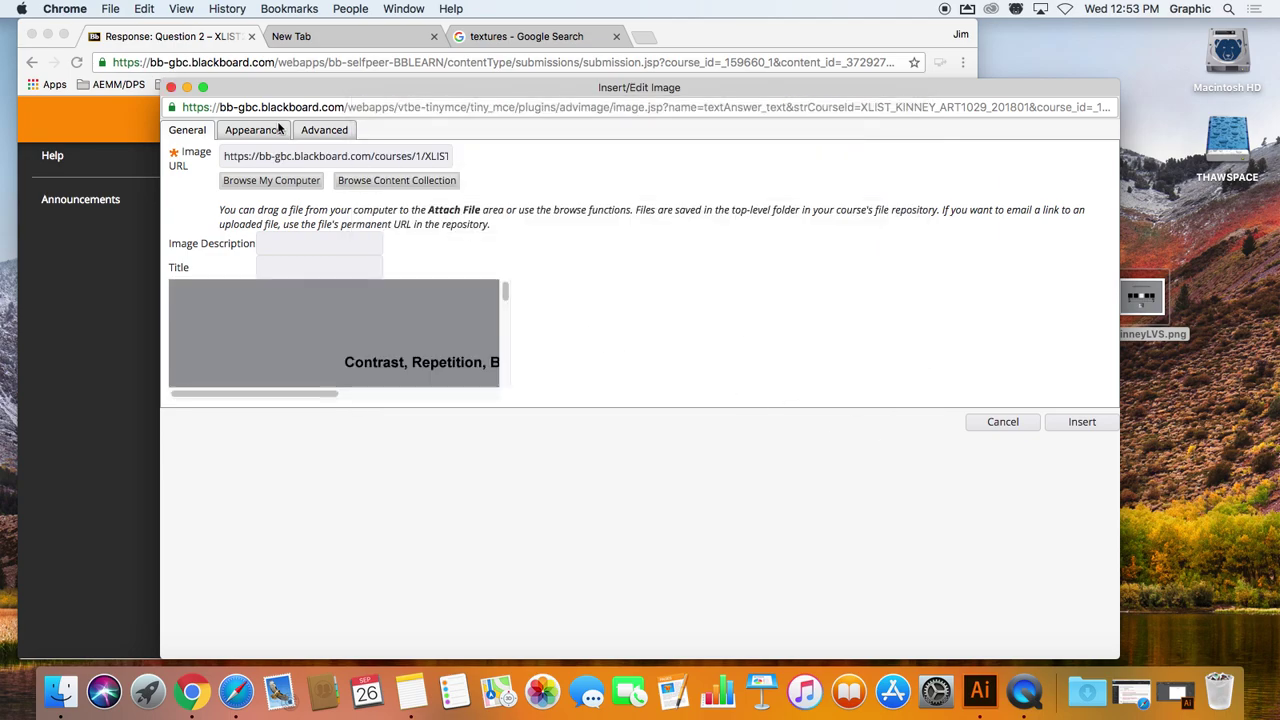
Step: Set the Question 2 image's width to 500 px with proportions constrained
left_click(262, 136)
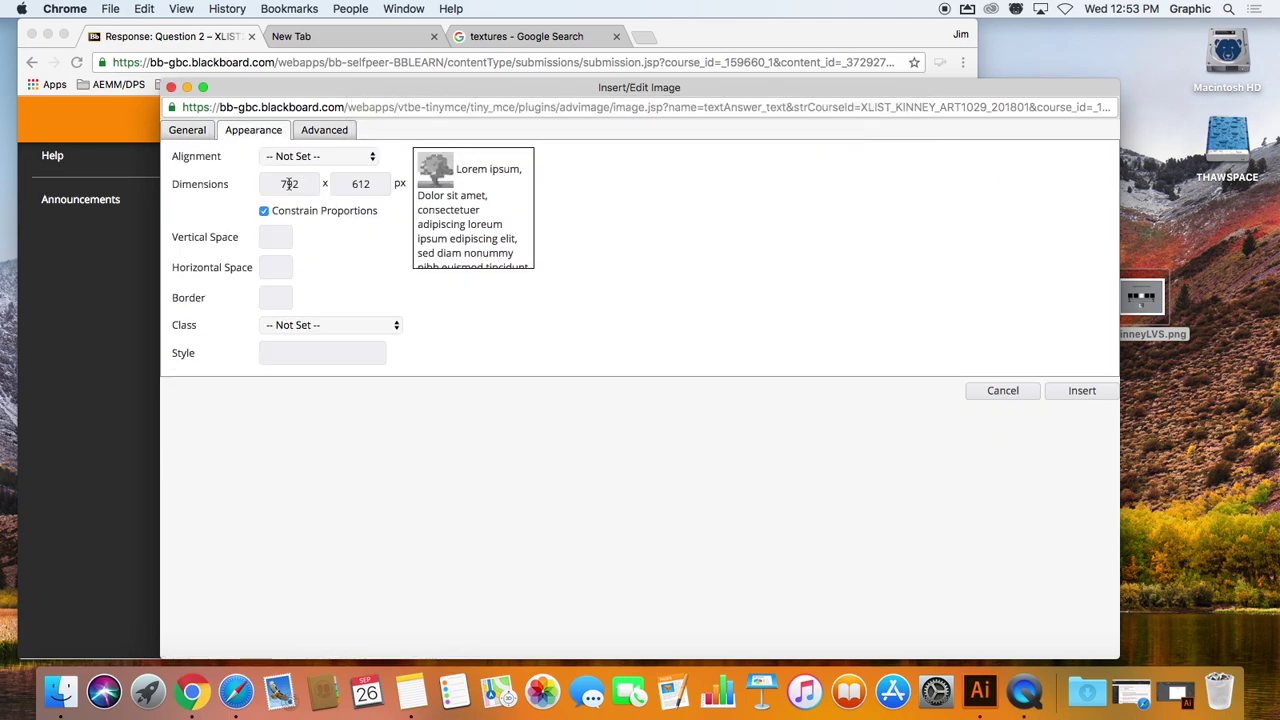
left_click_drag(302, 184, 272, 185)
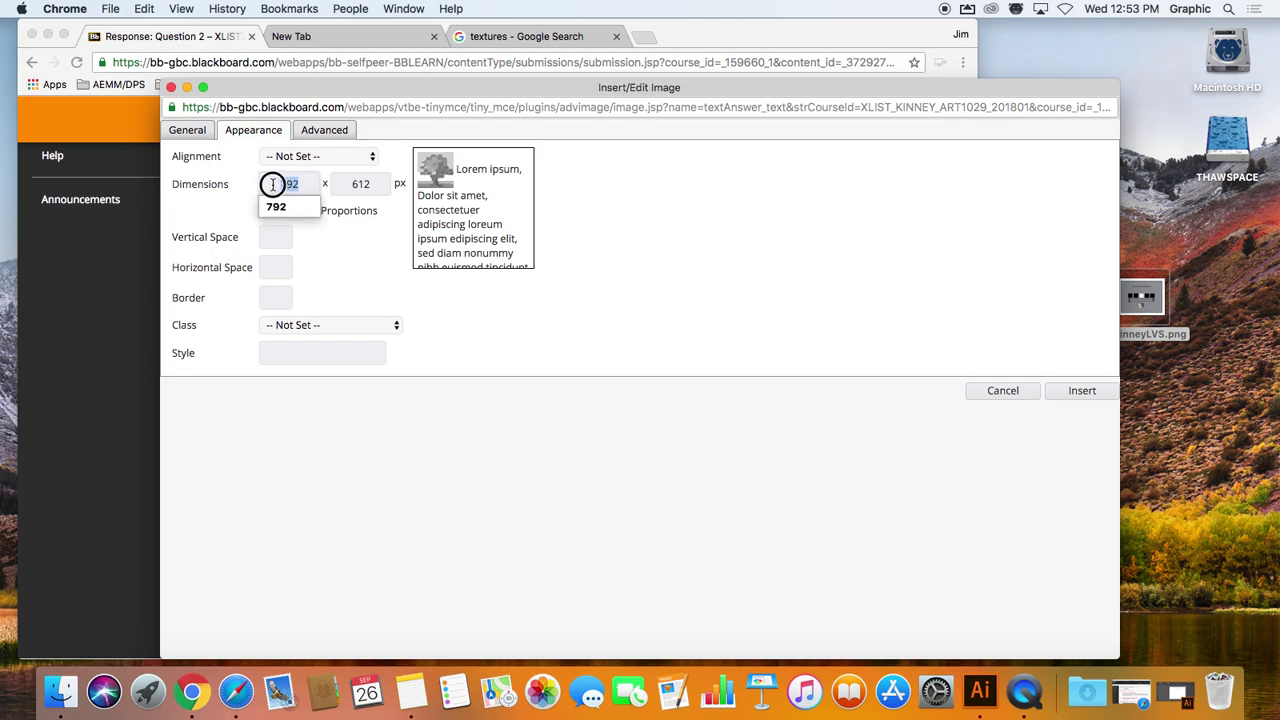
type("500")
left_click(347, 185)
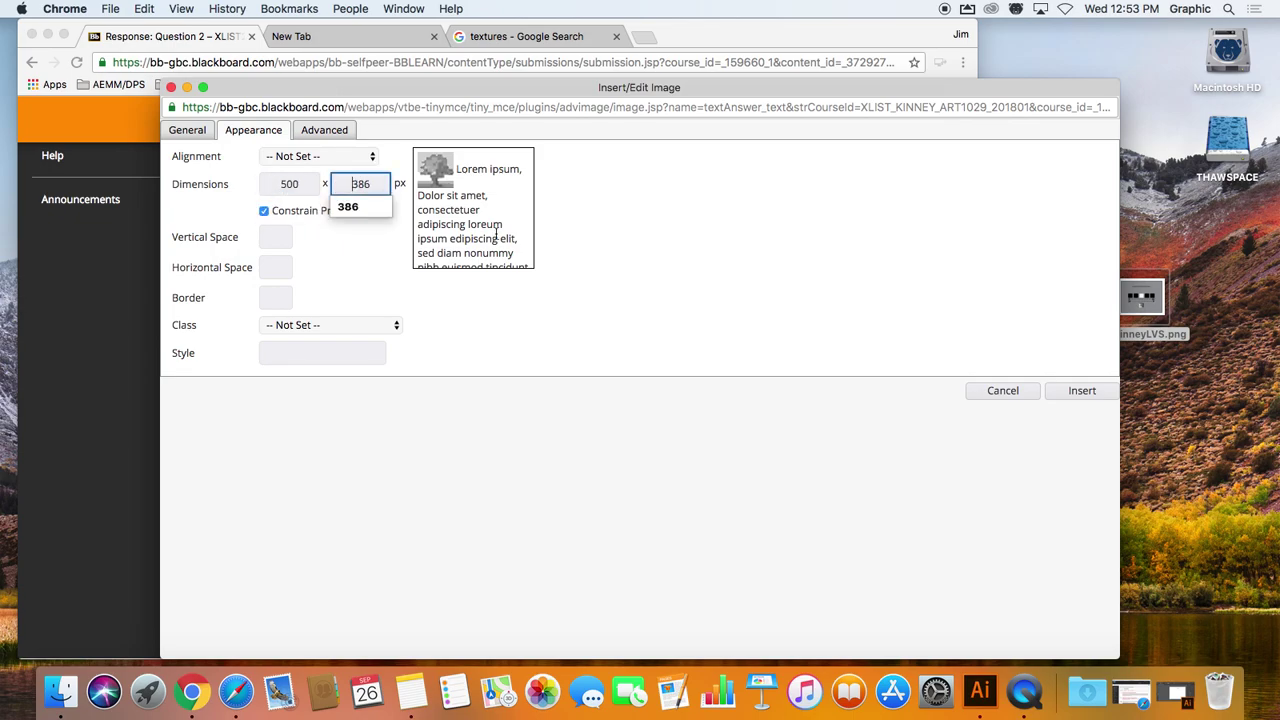
Step: Insert the image into the Question 2 response without a description and continue to Question 3
left_click(1085, 392)
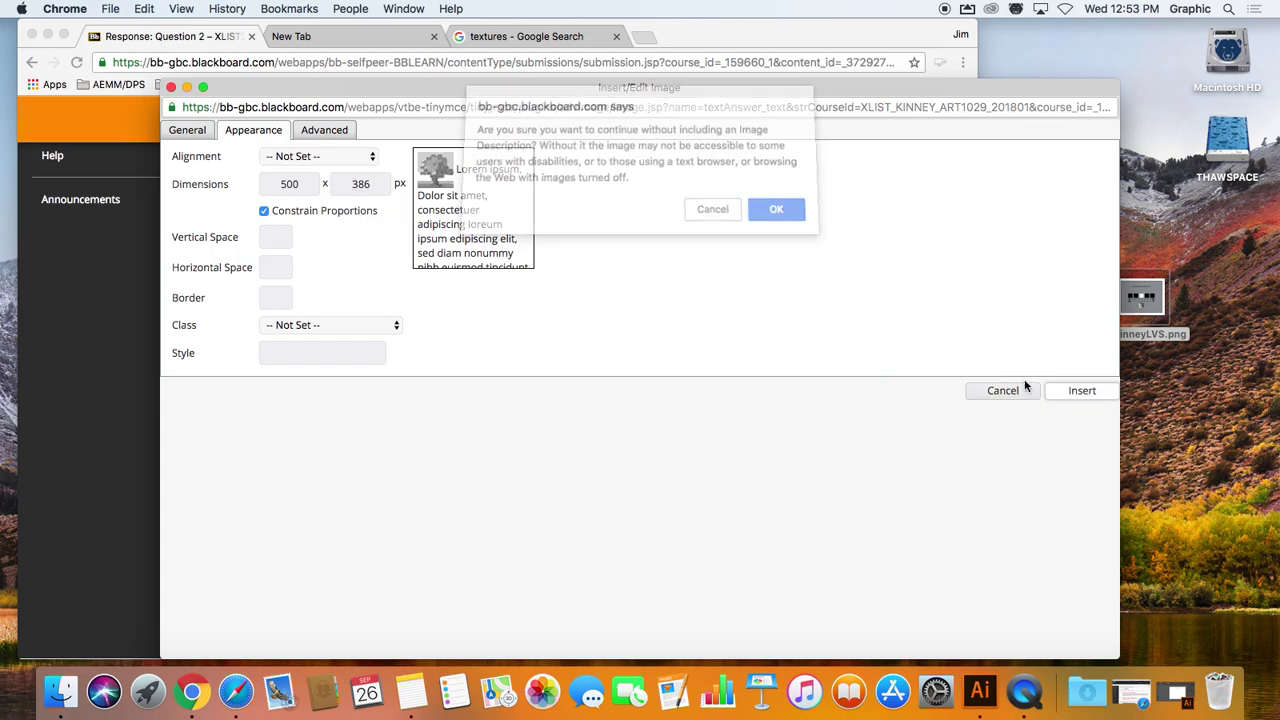
left_click(765, 214)
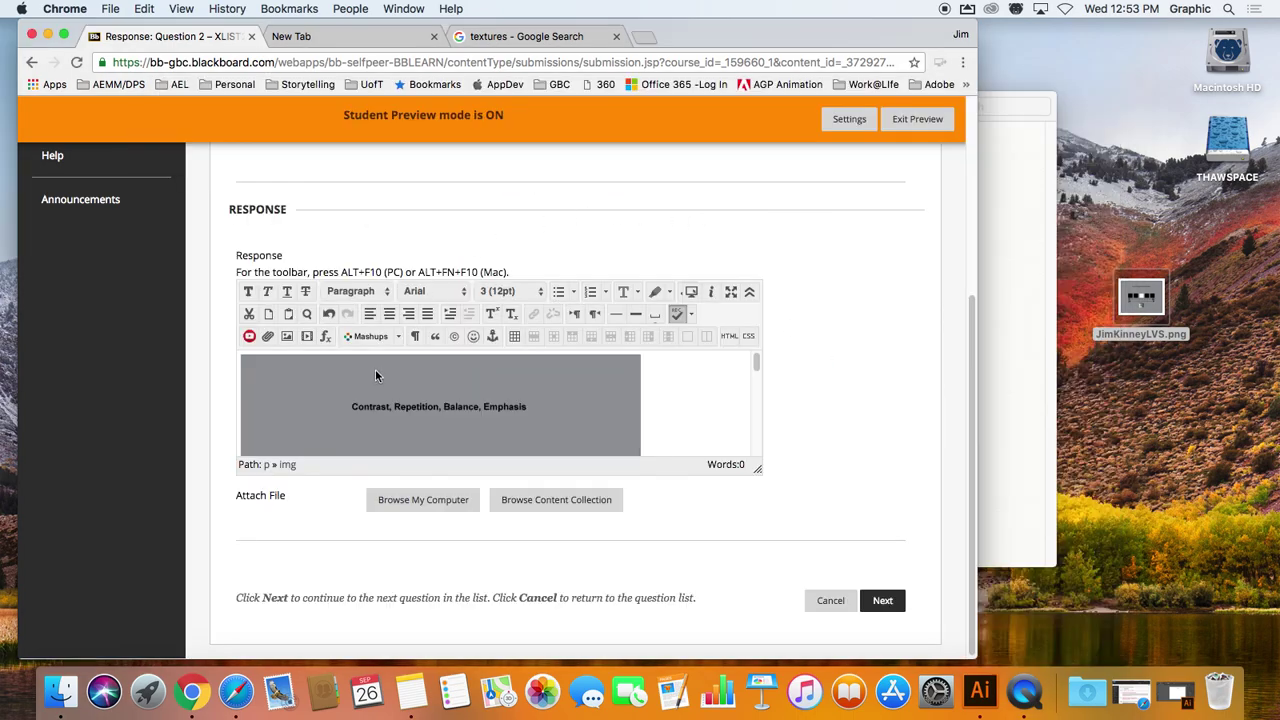
left_click(888, 603)
Step: Load the composition PNG from the Desktop as the image for the Question 3 response
scroll(394, 265, "up", 3)
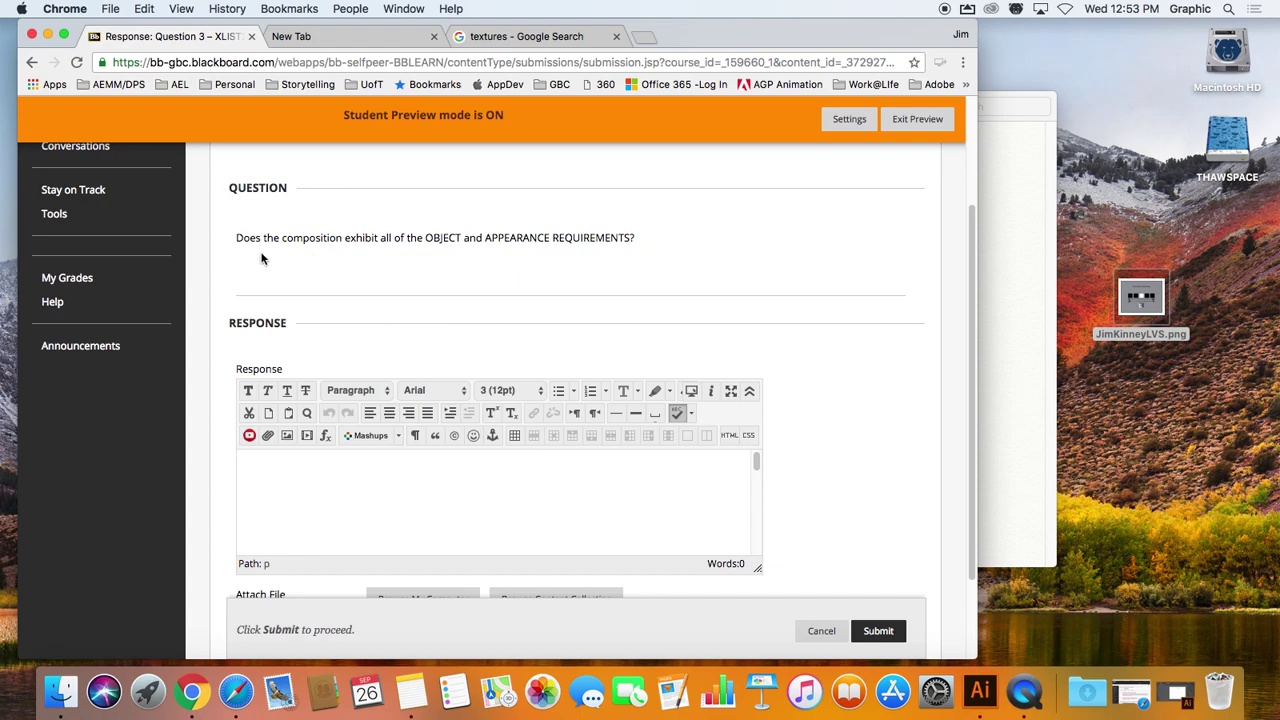
scroll(262, 259, "up", 1)
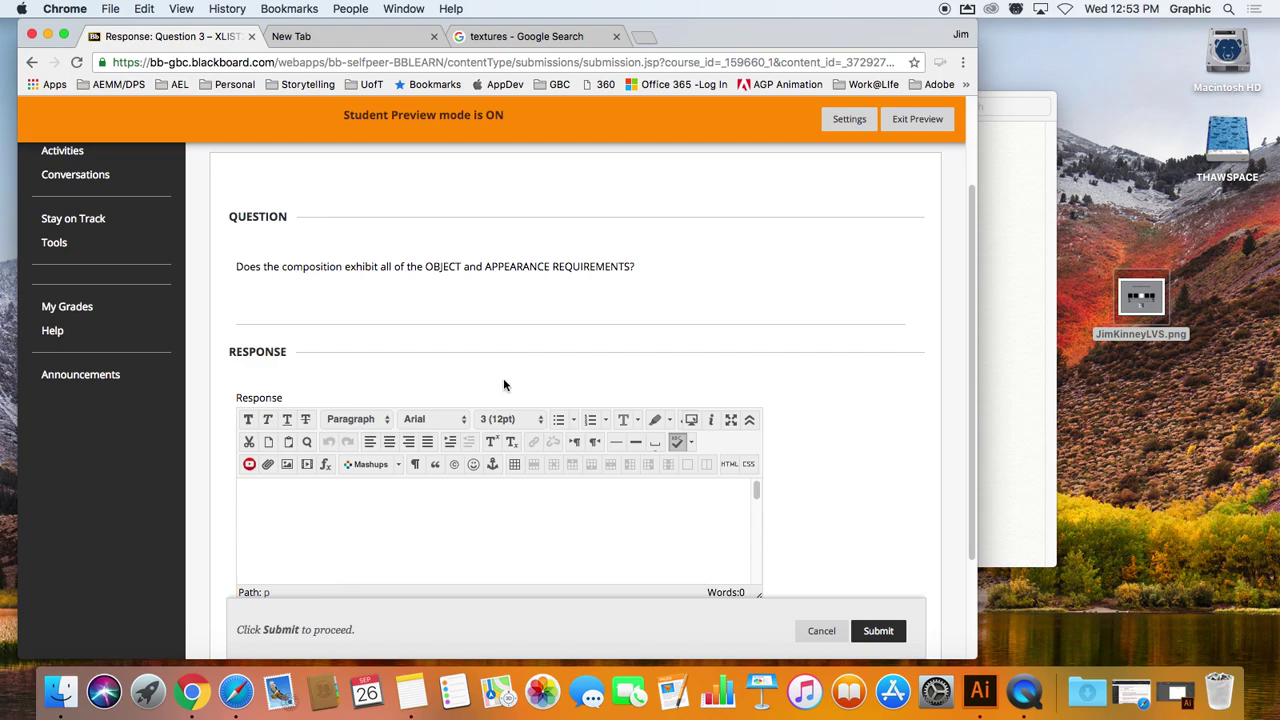
scroll(504, 385, "down", 3)
left_click(303, 377)
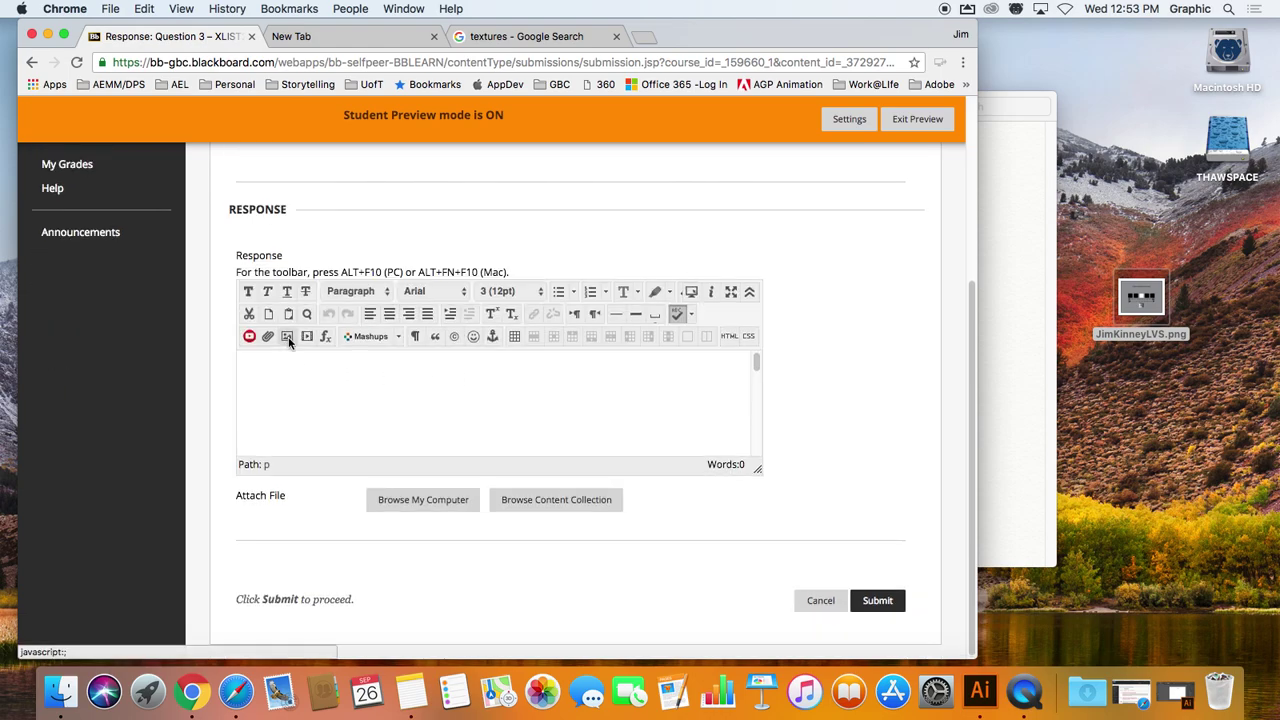
left_click(287, 337)
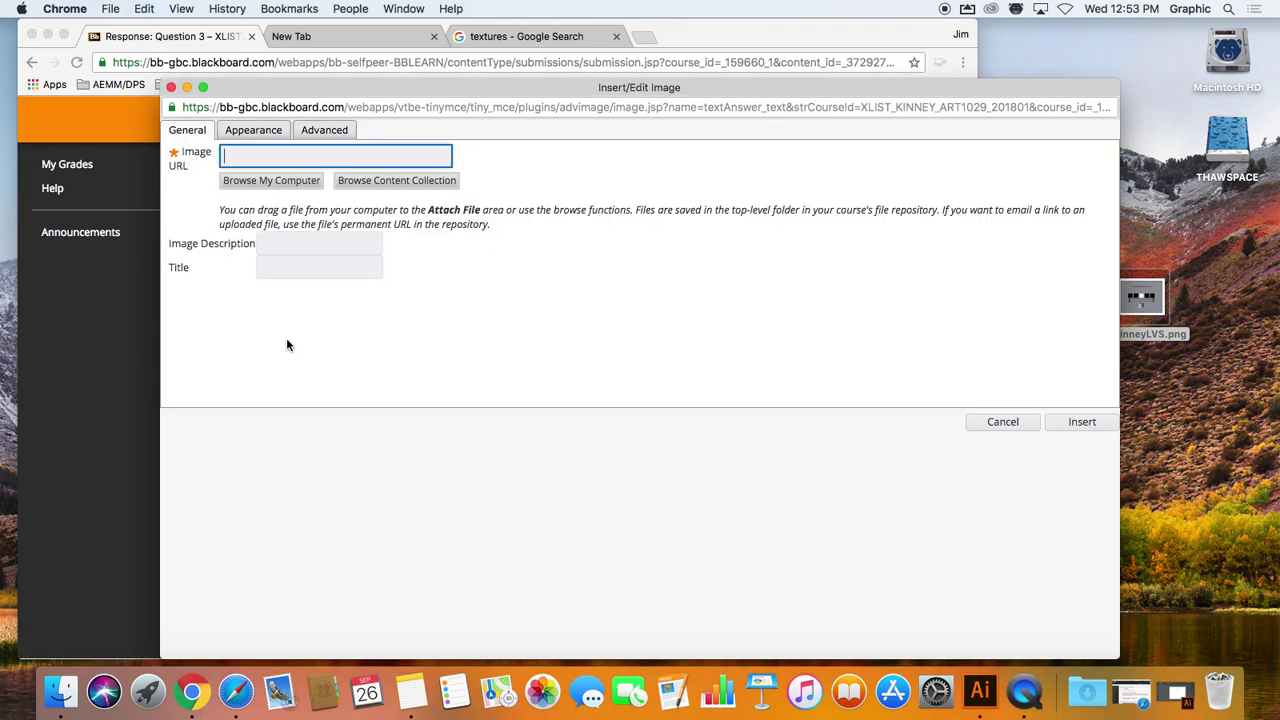
left_click(251, 183)
left_click(540, 134)
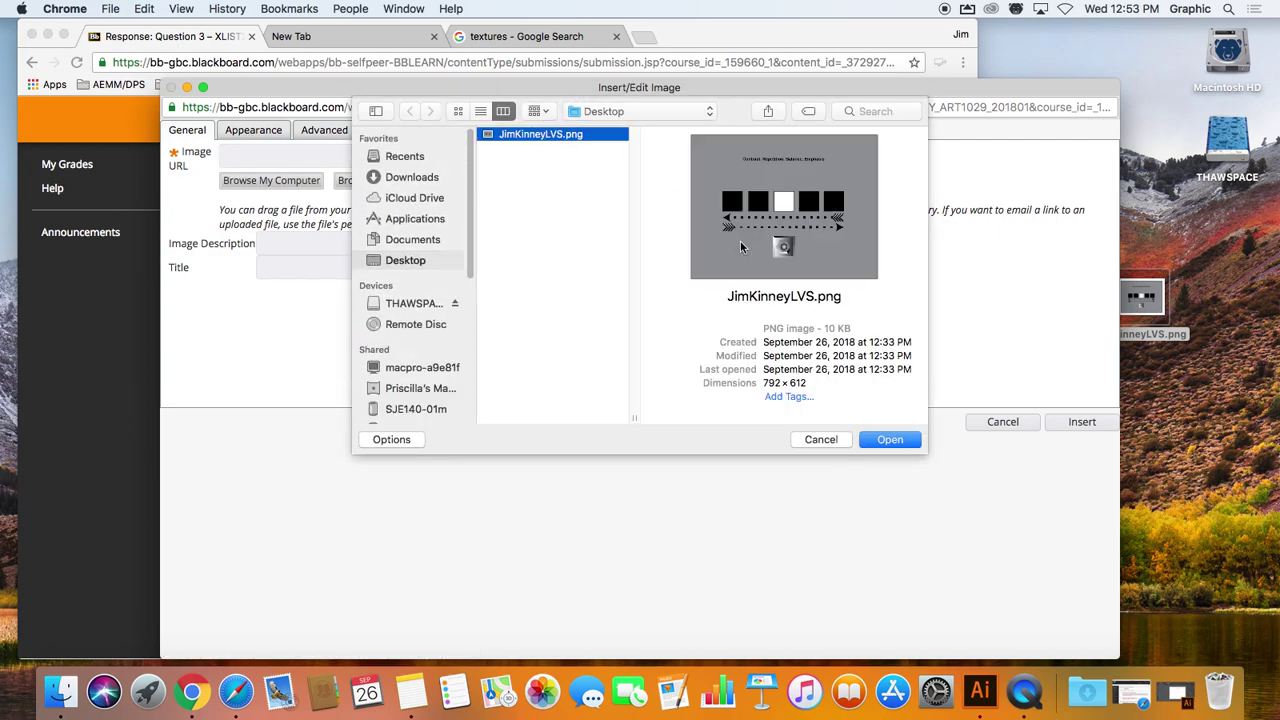
left_click(916, 445)
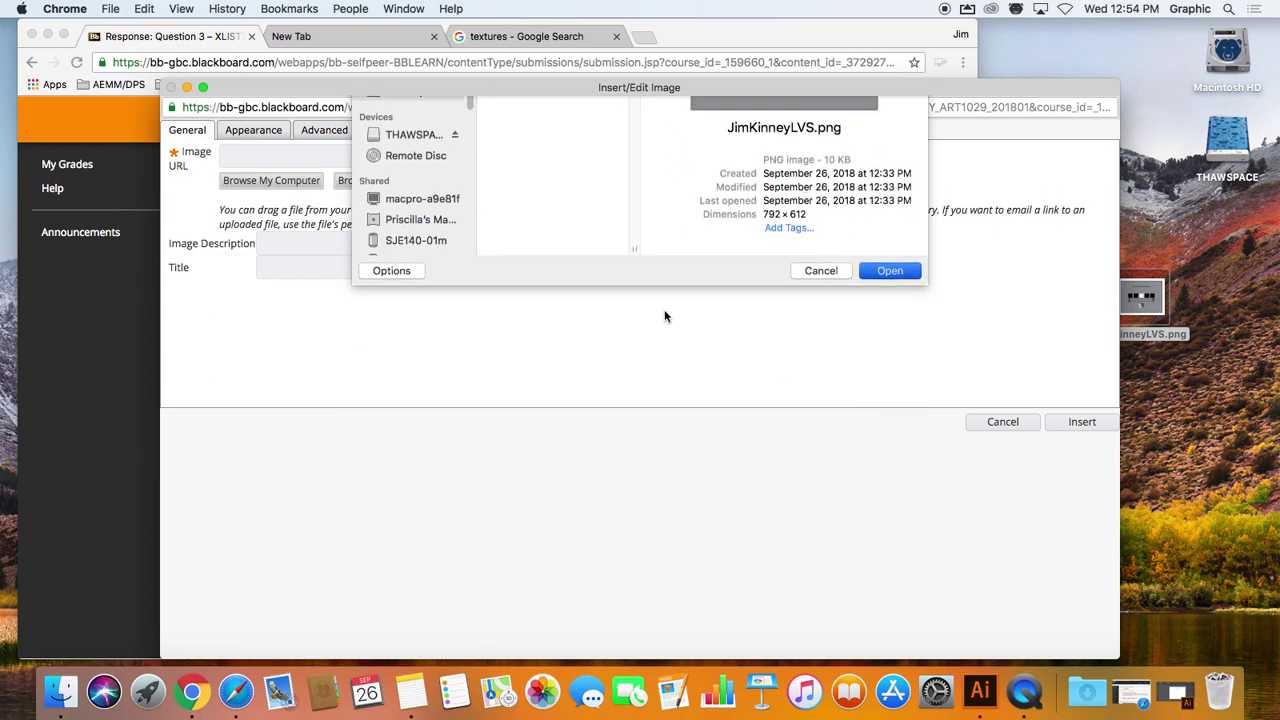
Step: Set the Question 3 image's width to 500 px with proportions constrained
left_click(253, 132)
left_click(289, 184)
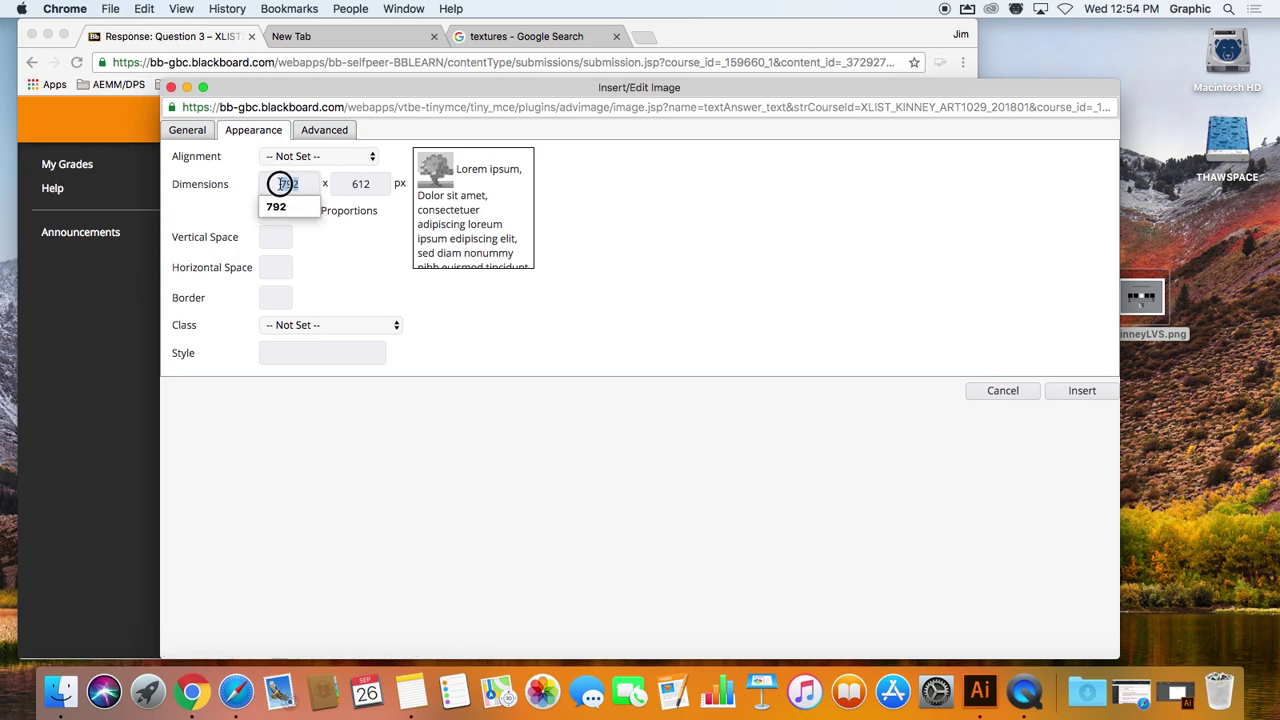
double_click(289, 184)
type("500")
Step: Insert the image into the Question 3 response without a description and submit the response
left_click(1082, 391)
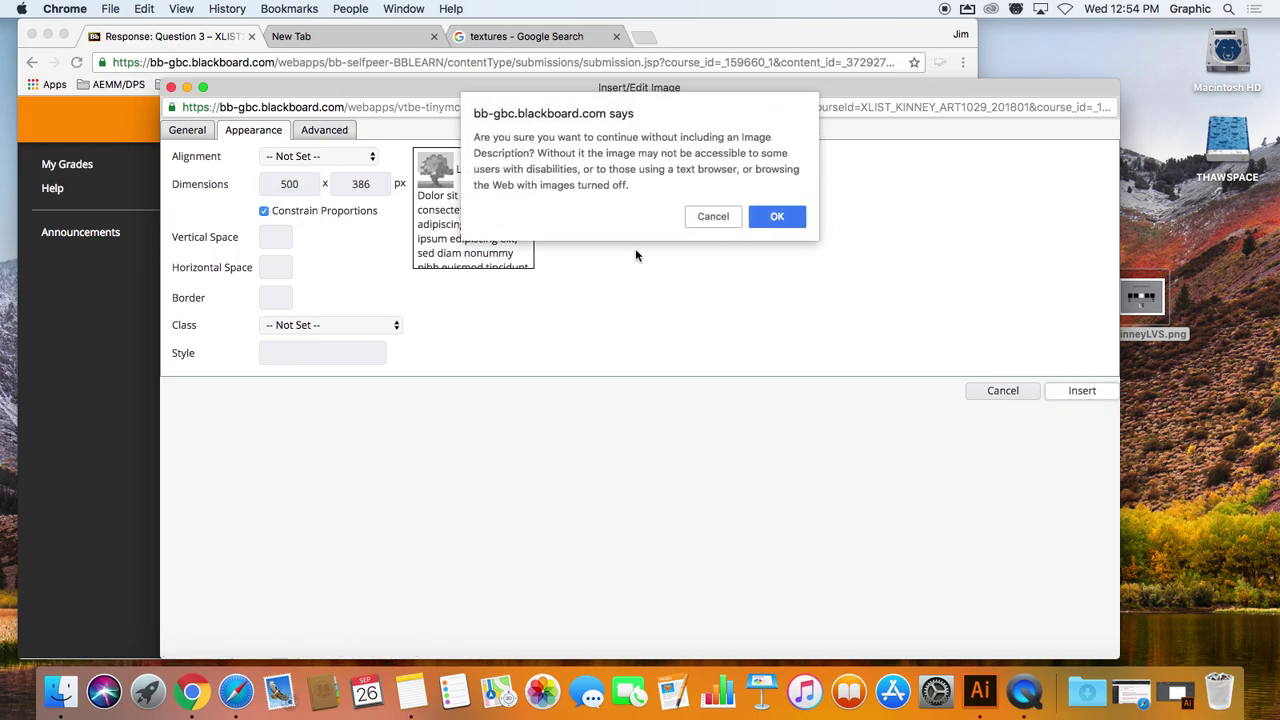
left_click(770, 224)
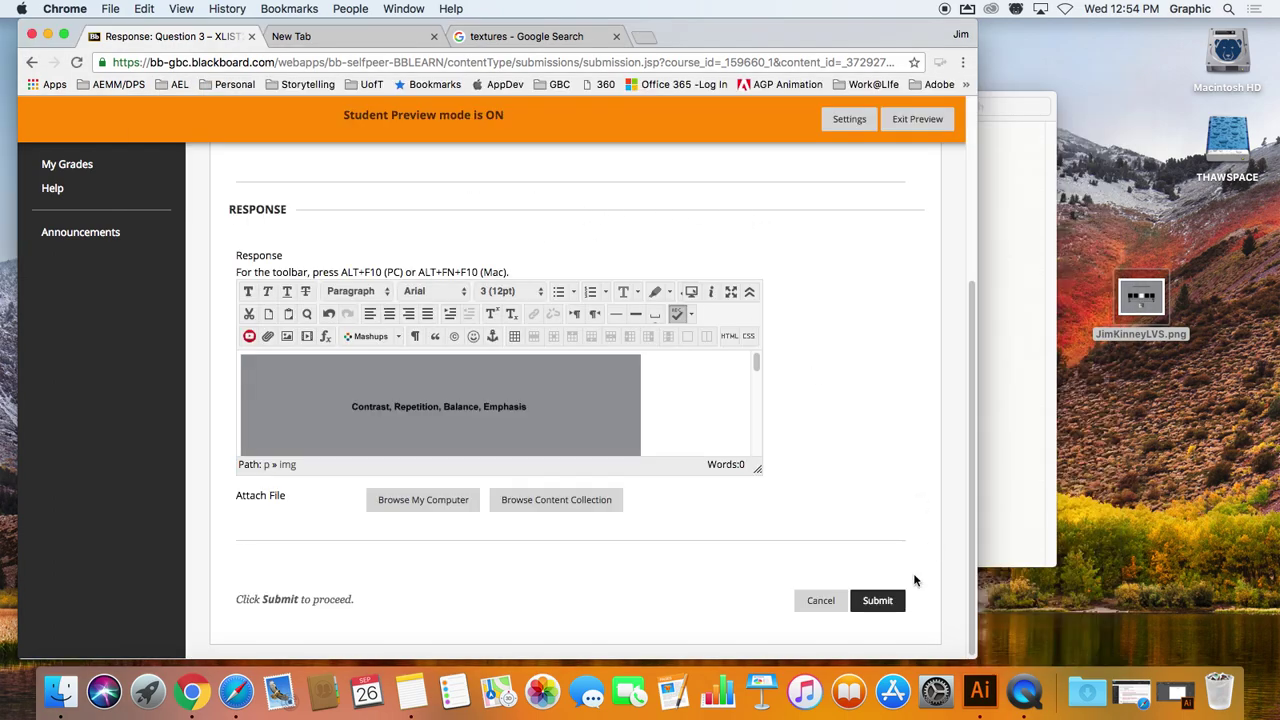
left_click(885, 602)
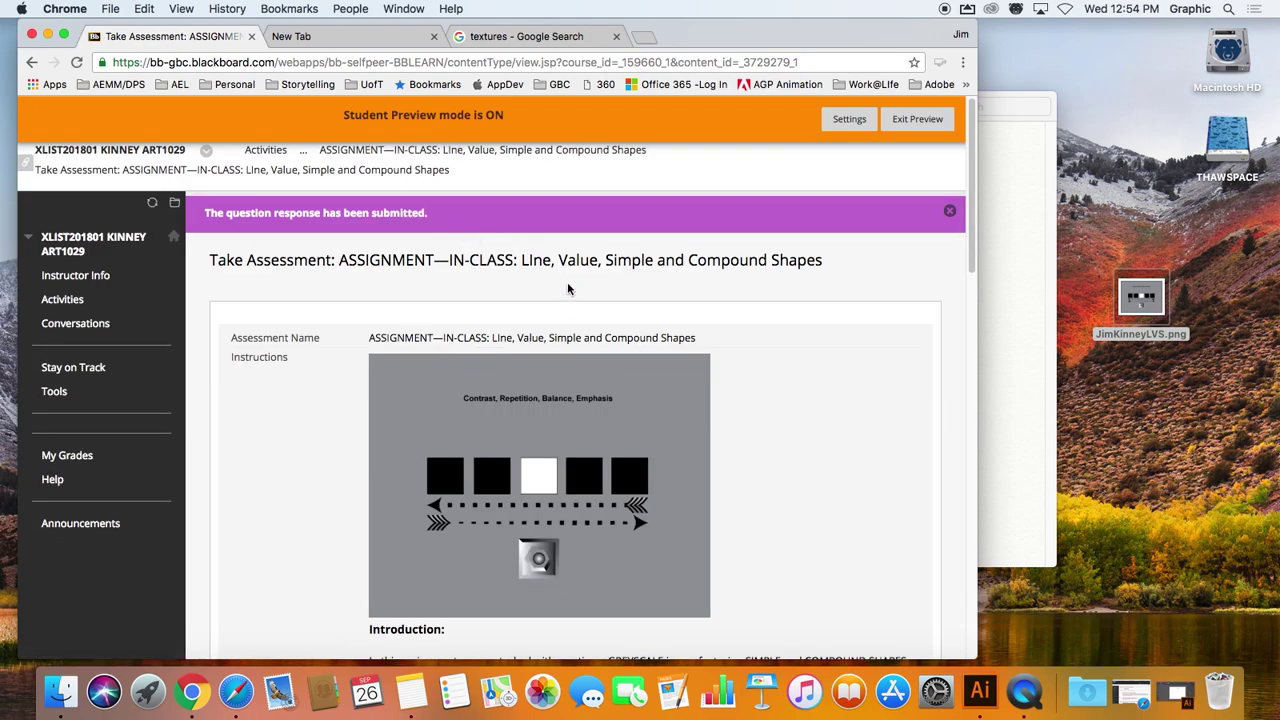
Step: Check the status of all three questions on the assessment page and return to the Class 3 content page
scroll(462, 427, "down", 2)
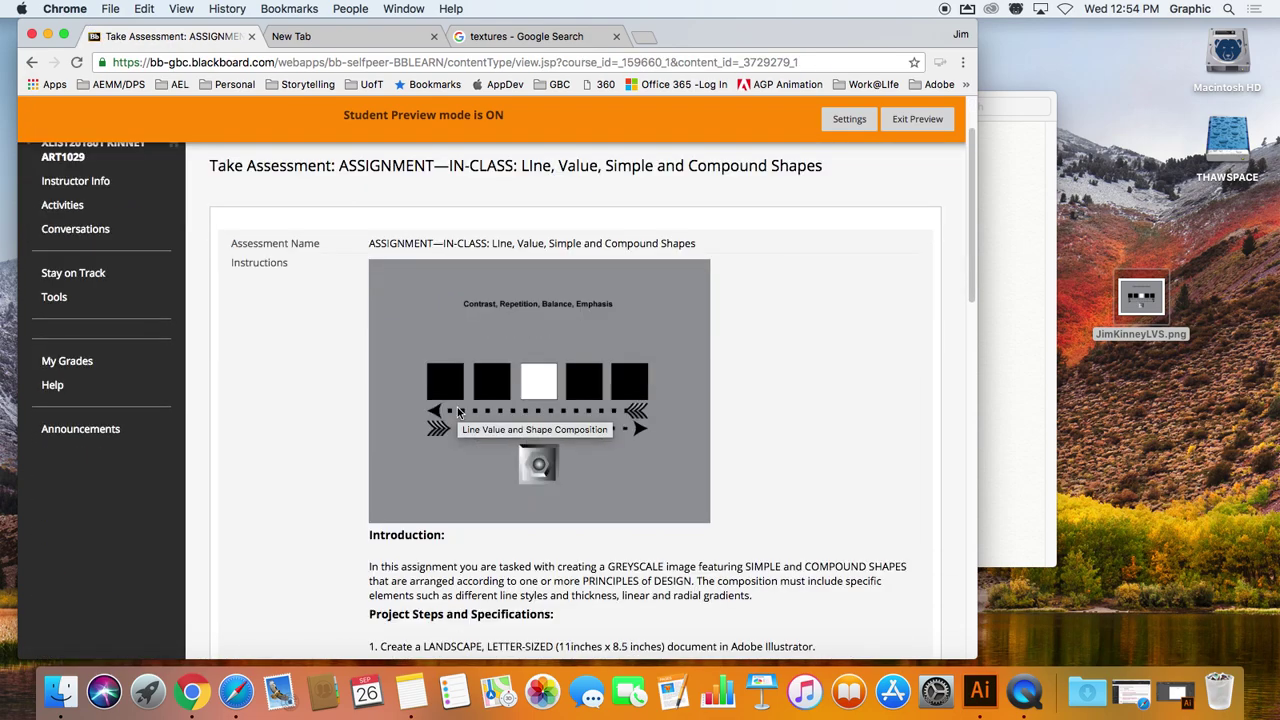
scroll(457, 409, "down", 1)
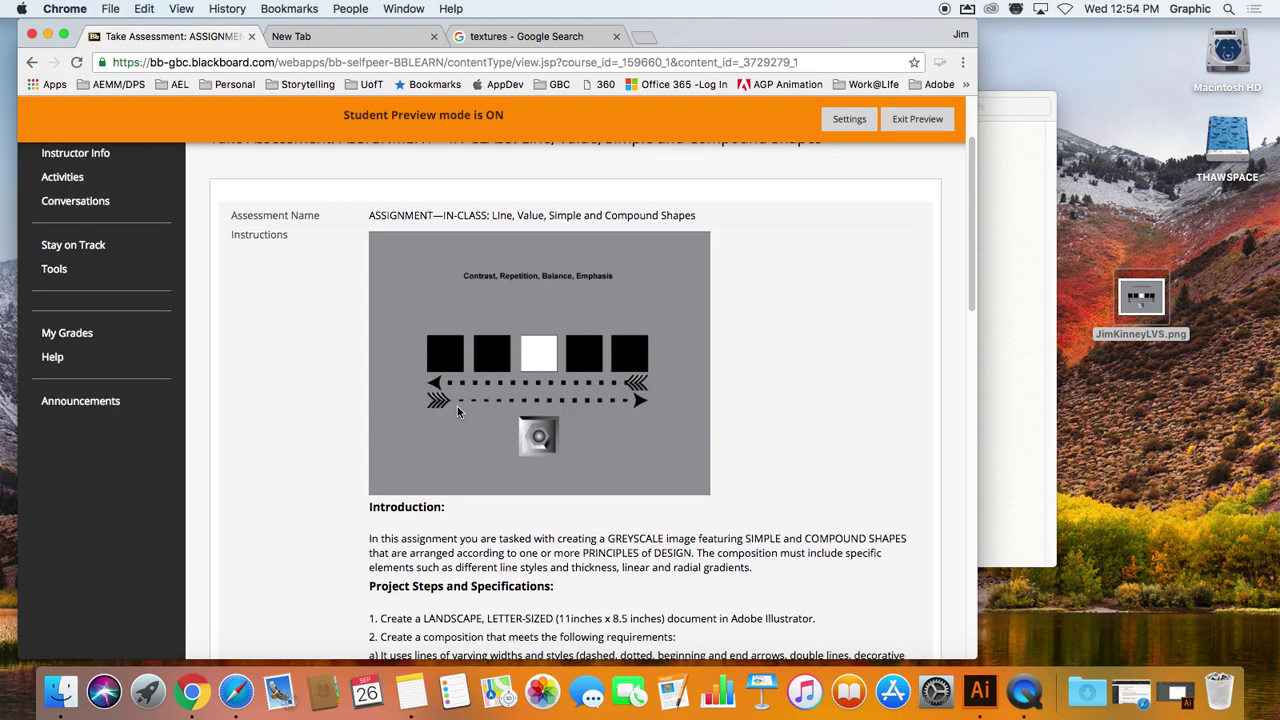
scroll(457, 410, "down", 3)
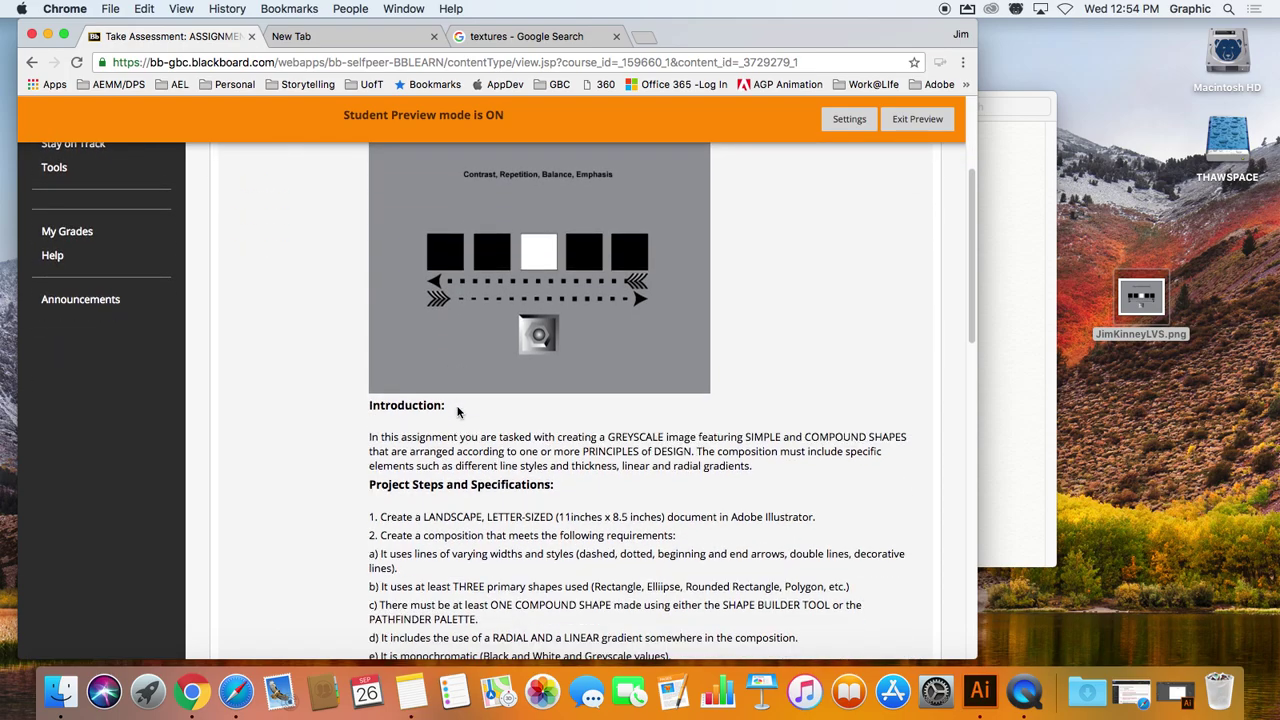
scroll(457, 410, "down", 15)
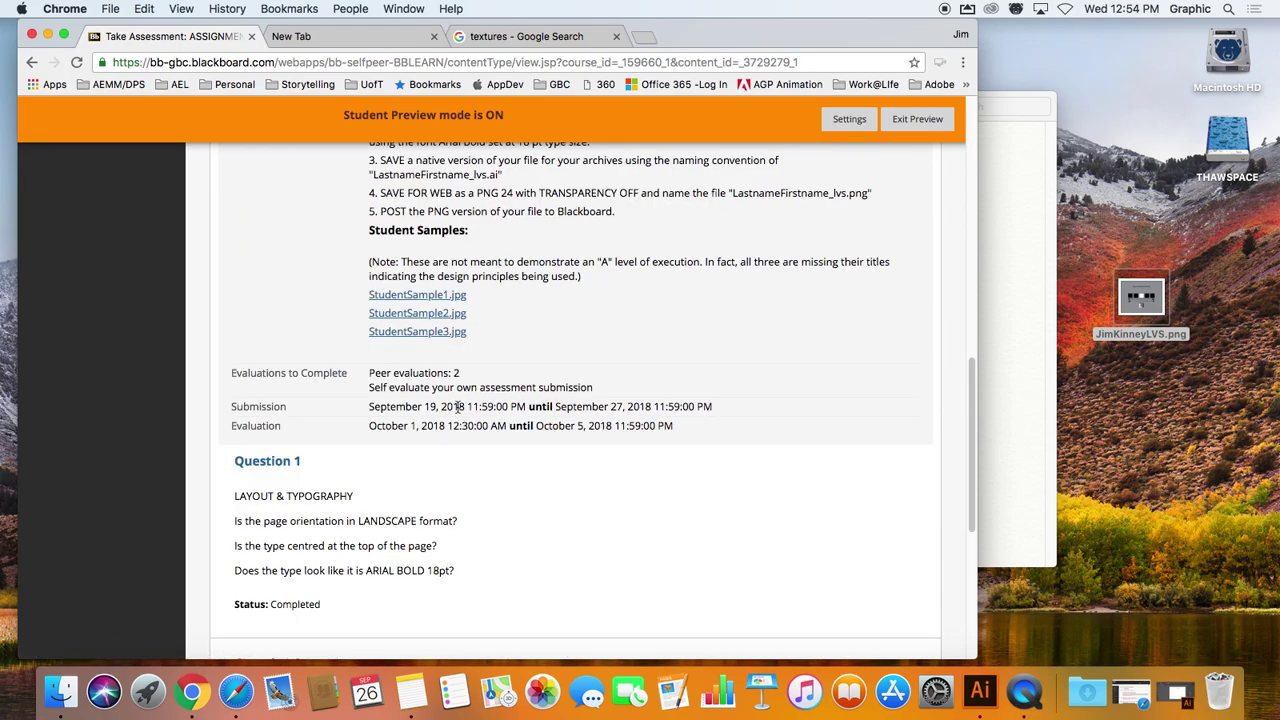
scroll(457, 409, "down", 10)
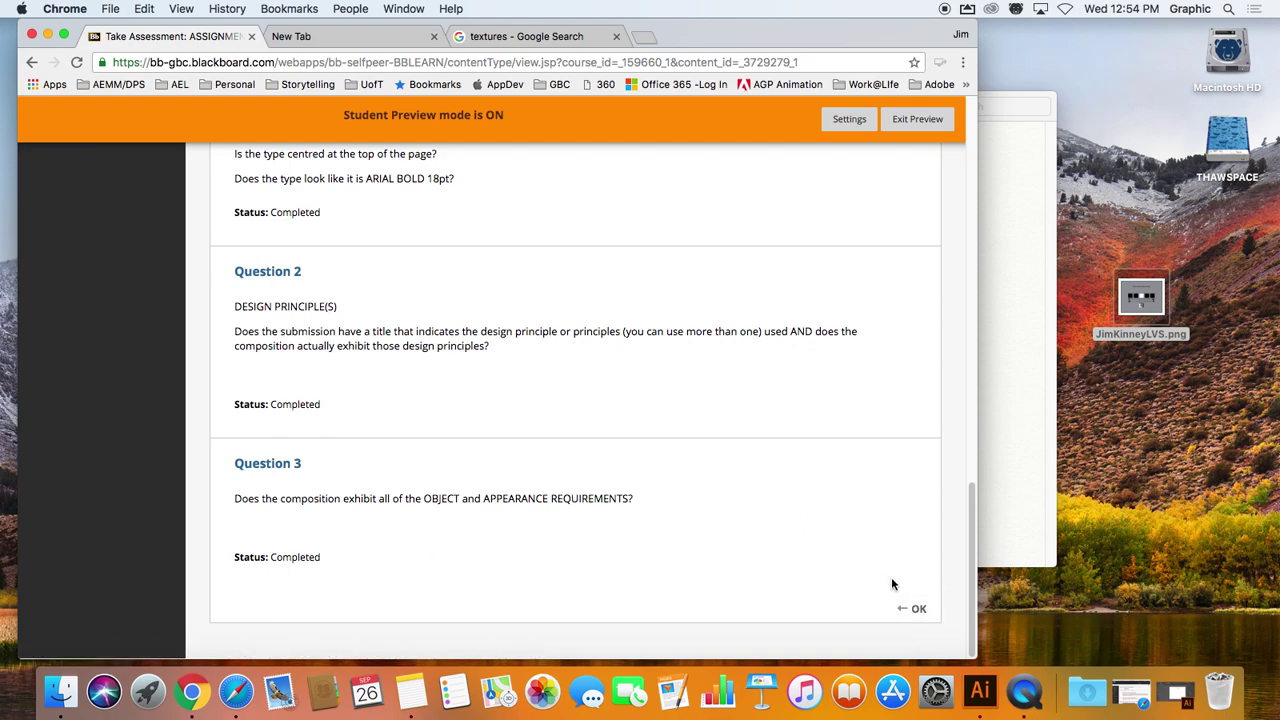
left_click(918, 610)
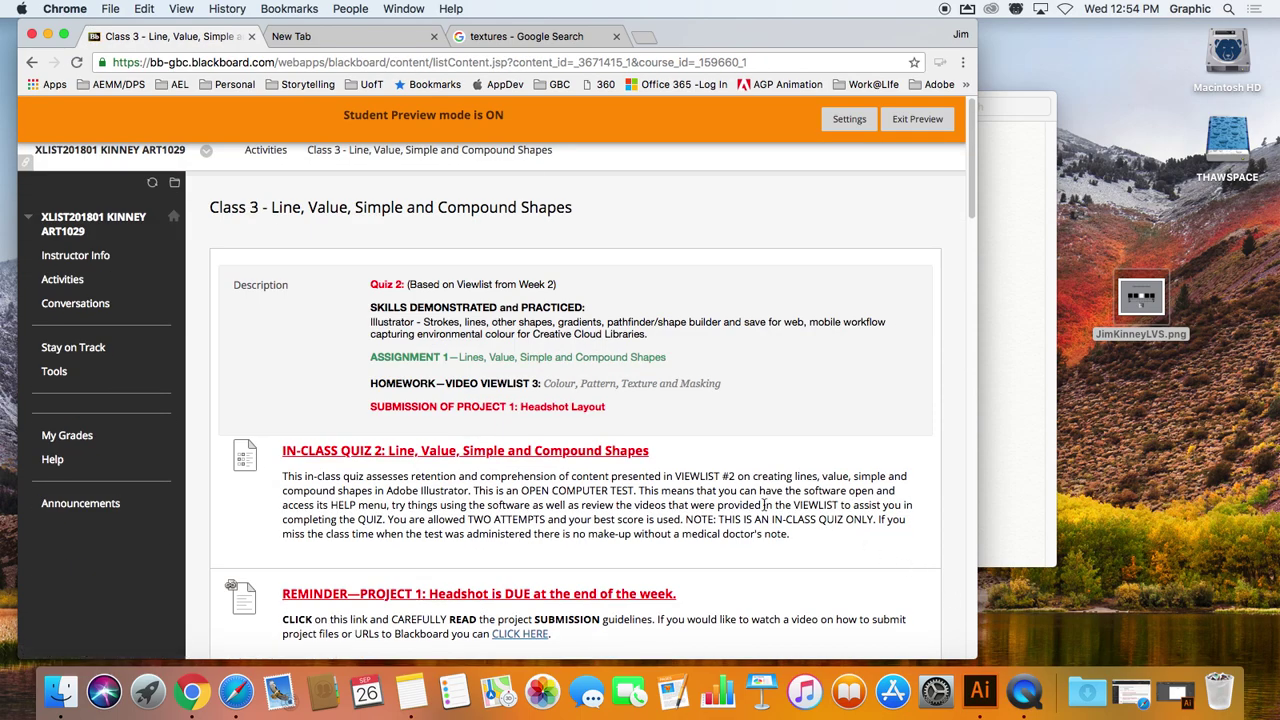